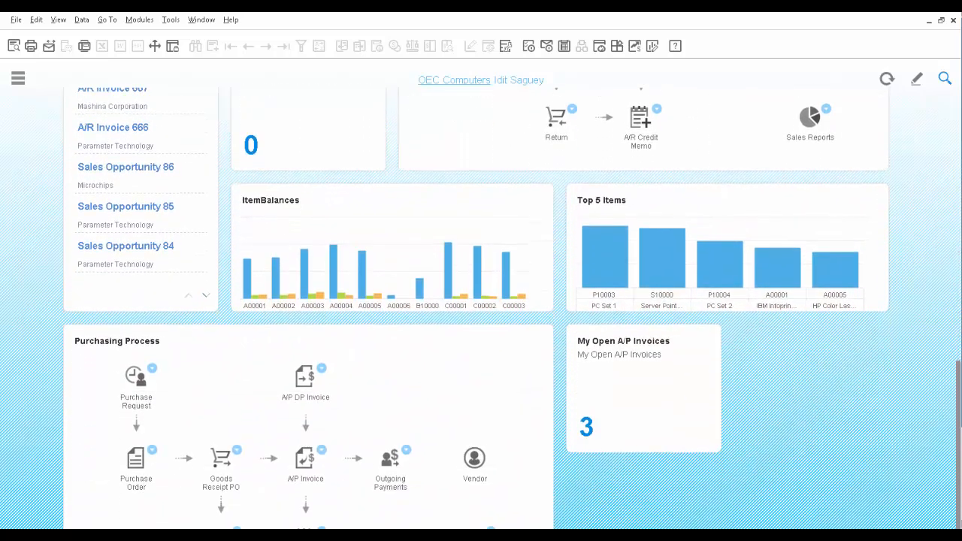
- Examine Earthshaker Co's item ranking and opportunities in the Sales Analysis dashboard, and view the year-to-date analysis by Sales Employees
{"action": "left_click_drag", "start_coordinate": [960, 395], "coordinate": [958, 92]}
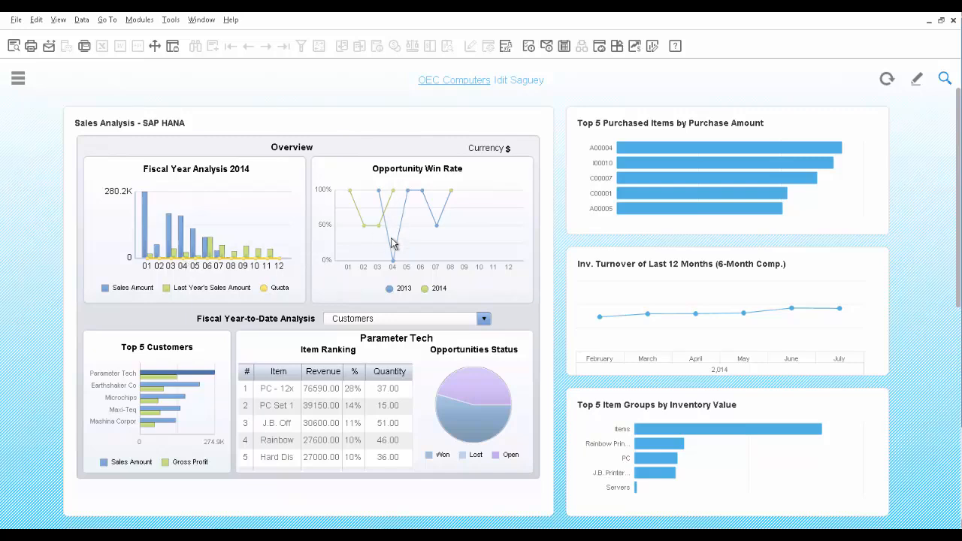
{"action": "mouse_move", "coordinate": [169, 387]}
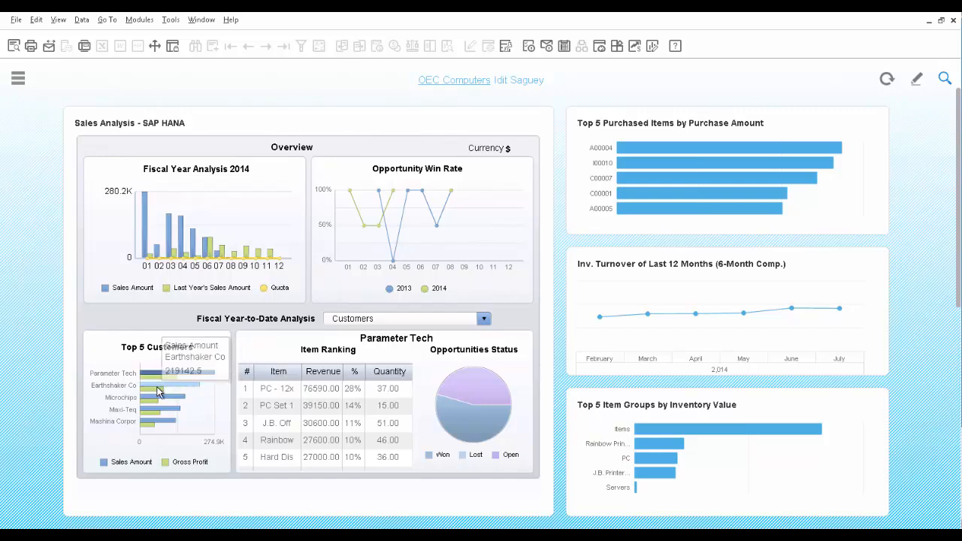
{"action": "left_click", "coordinate": [161, 387]}
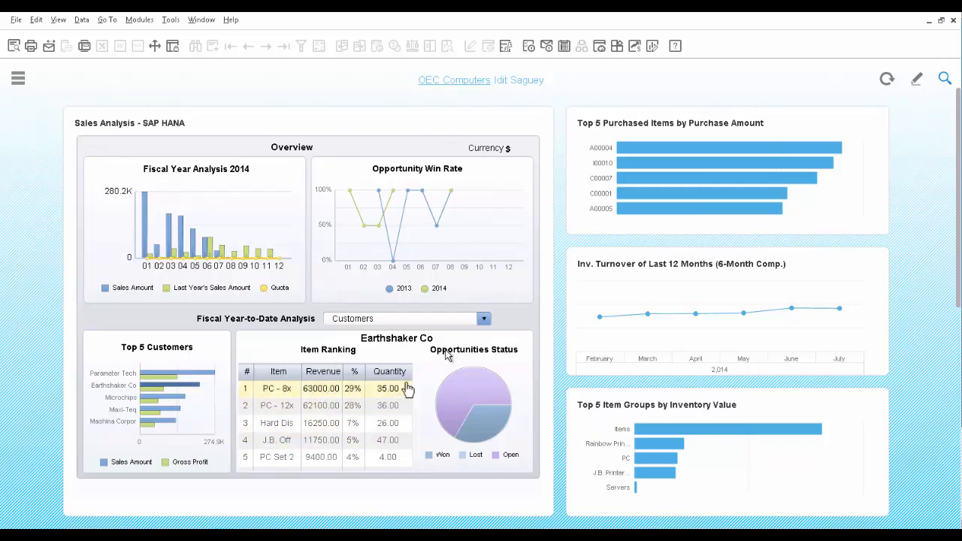
{"action": "left_click", "coordinate": [483, 320]}
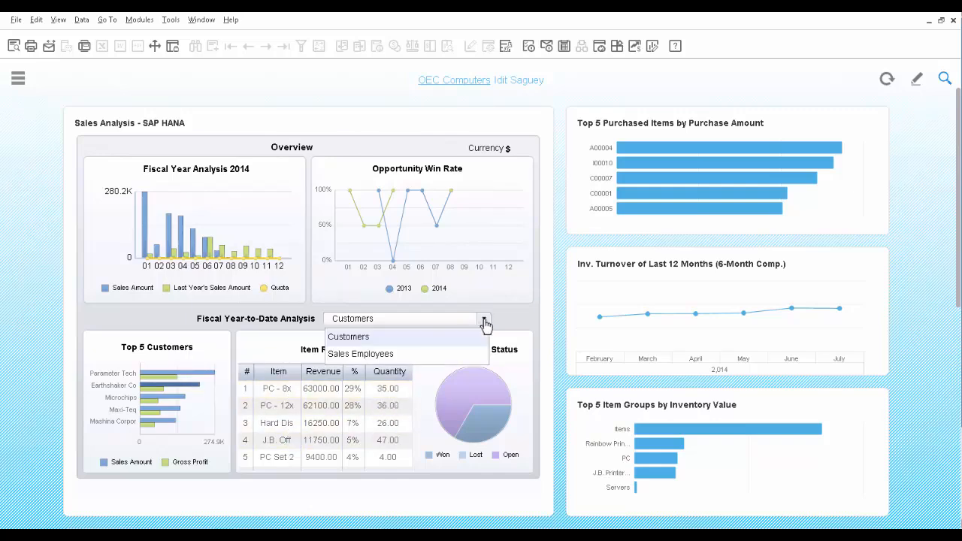
{"action": "left_click", "coordinate": [363, 354]}
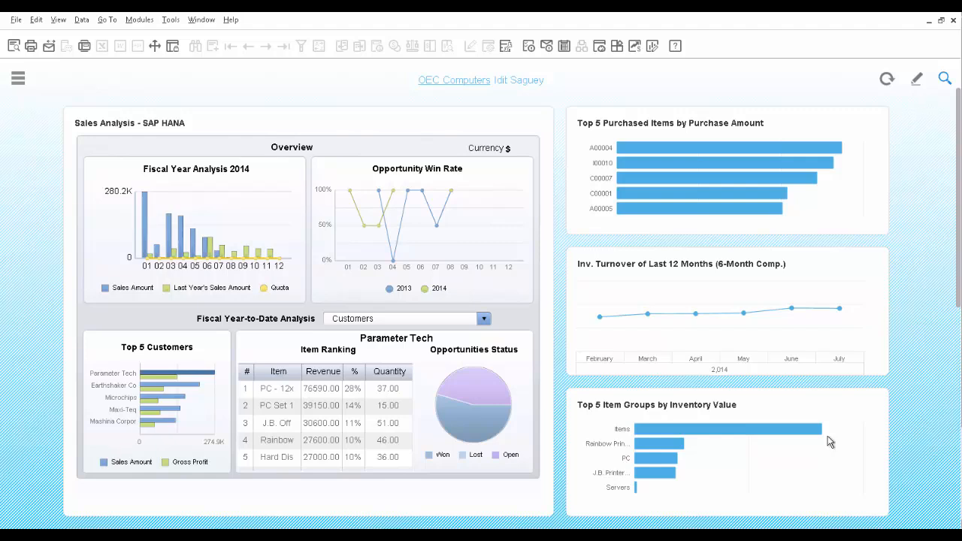
- Search the main menu for "campa" and open the Campaign Generation Wizard
{"action": "left_click", "coordinate": [17, 80]}
{"action": "type", "text": "campa"}
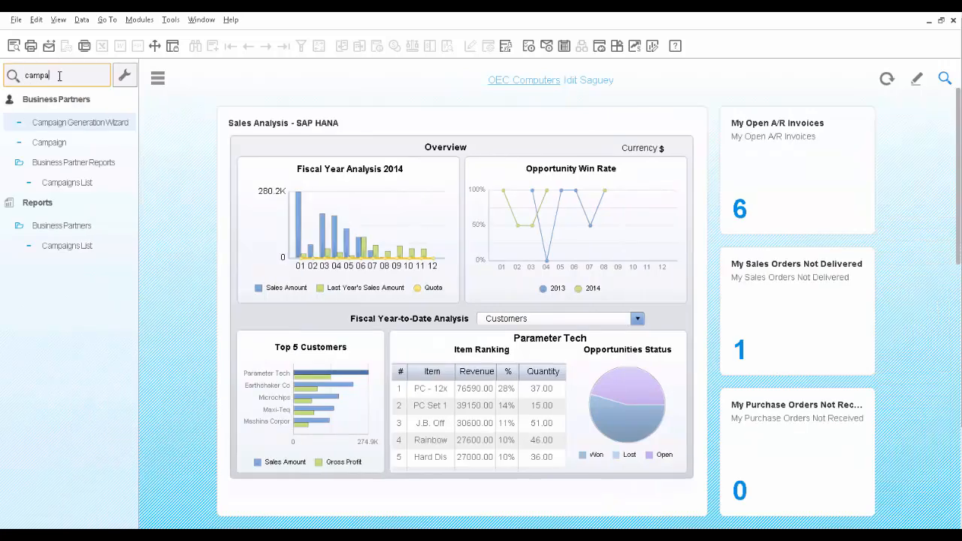
{"action": "left_click", "coordinate": [68, 123]}
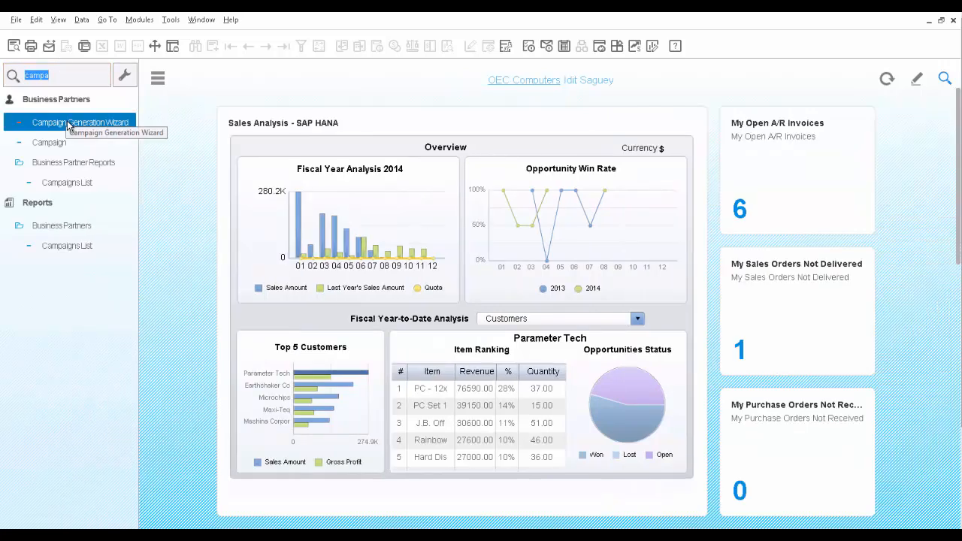
{"action": "left_click", "coordinate": [68, 124]}
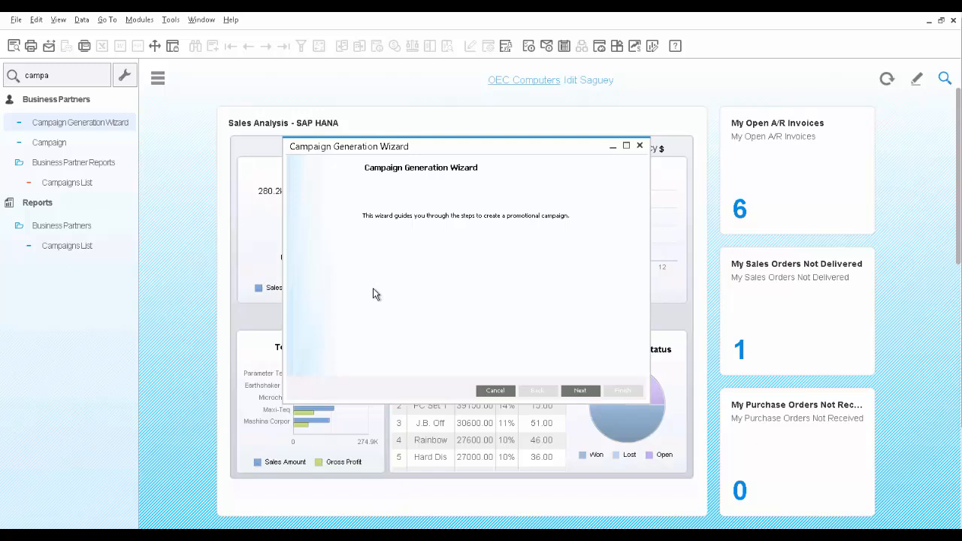
- Choose to create a new campaign named "New Printers Promotion", leave its remarks empty, and continue to the campaign details
{"action": "left_click", "coordinate": [582, 391]}
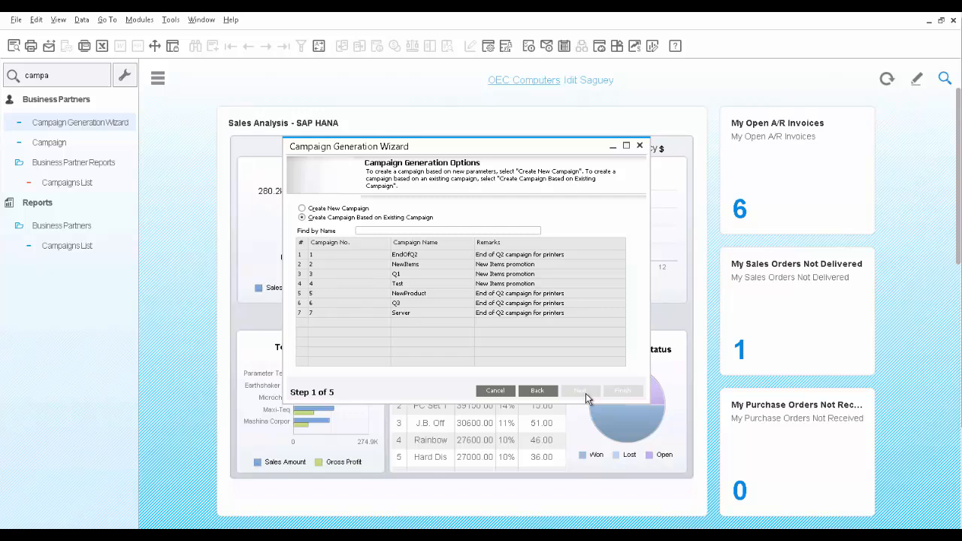
{"action": "left_click", "coordinate": [347, 210]}
{"action": "left_click", "coordinate": [377, 243]}
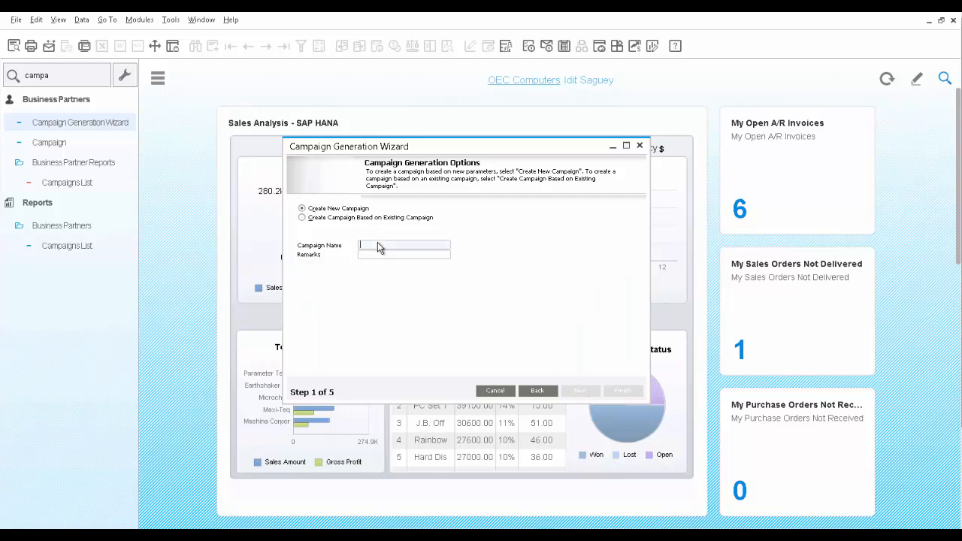
{"action": "type", "text": "New Printers Promotion"}
{"action": "left_click", "coordinate": [402, 256]}
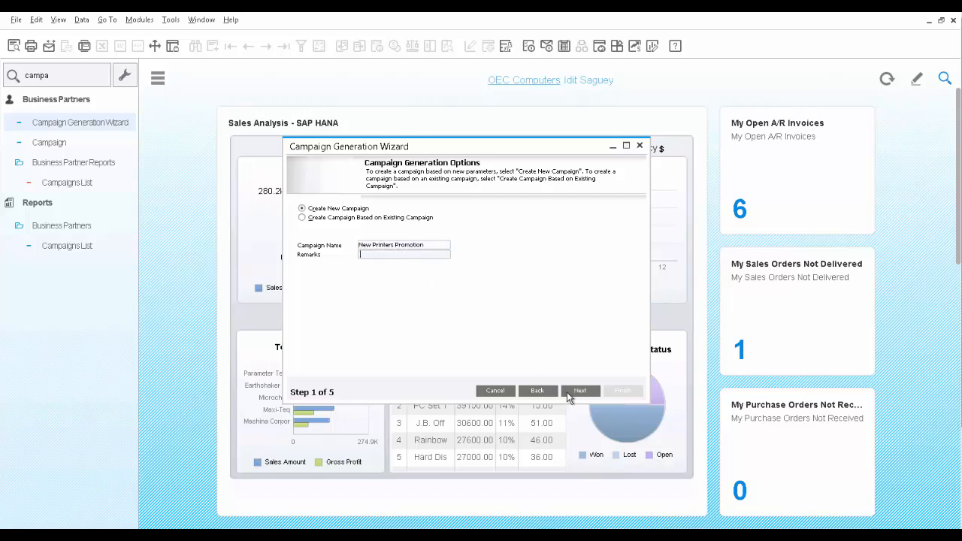
{"action": "left_click", "coordinate": [578, 392]}
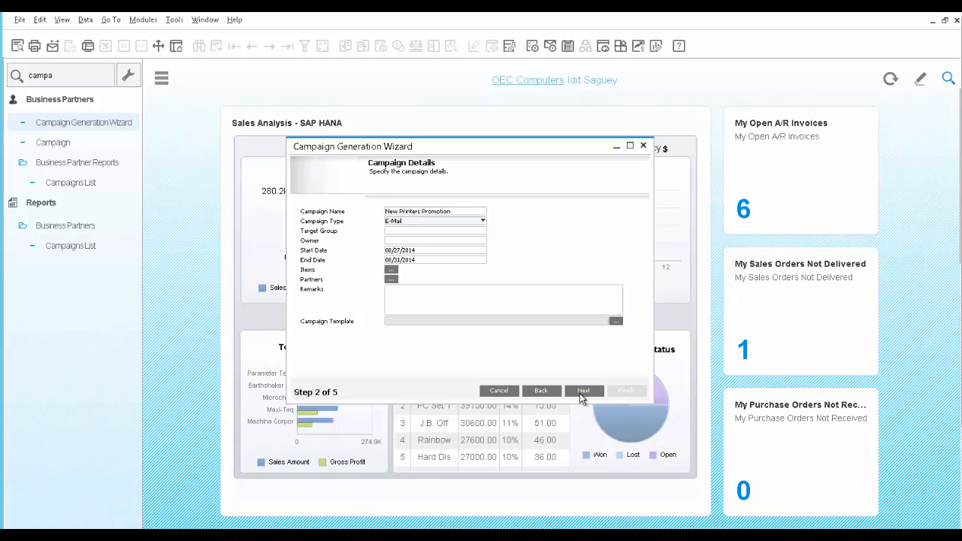
- Keep E-Mail as the campaign type and set the target group to All, leaving the end date as is
{"action": "left_click", "coordinate": [419, 222]}
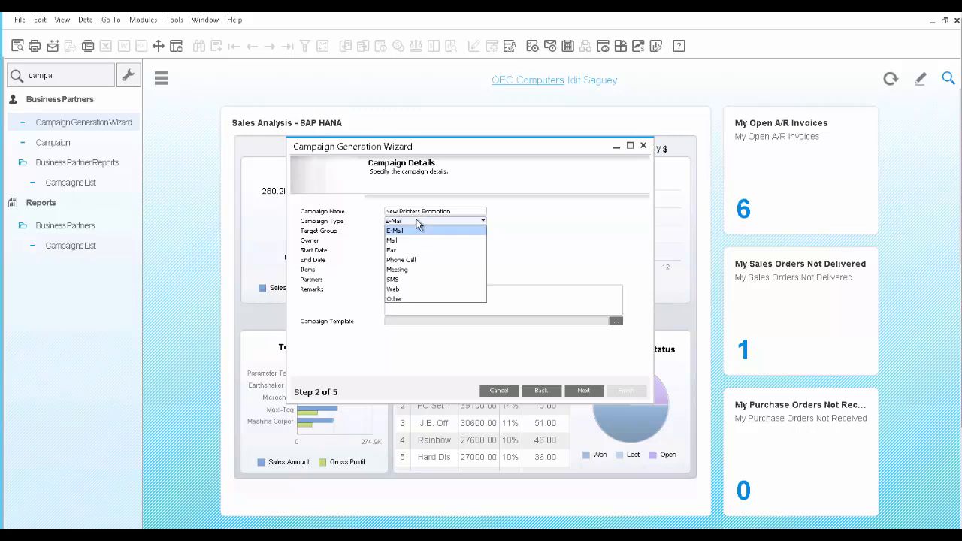
{"action": "left_click", "coordinate": [418, 221]}
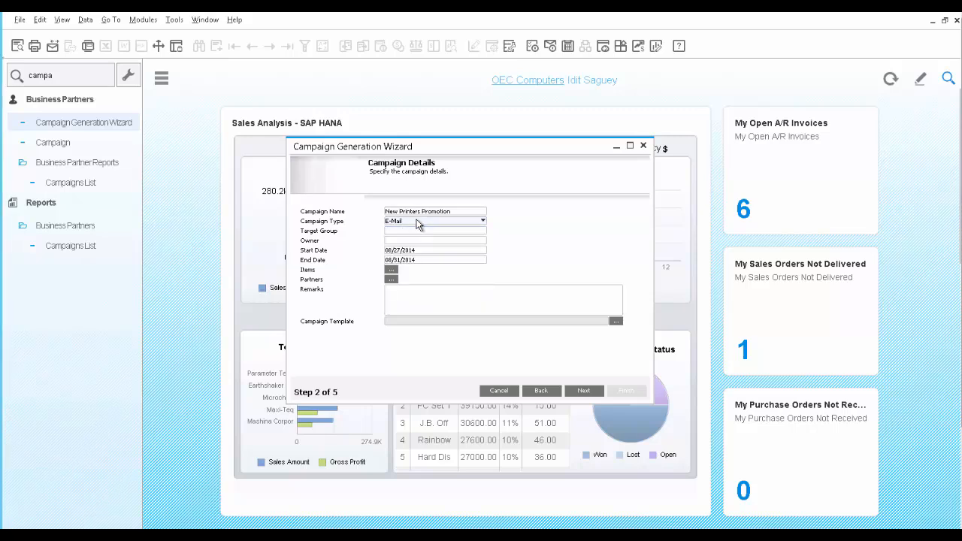
{"action": "left_click", "coordinate": [398, 232]}
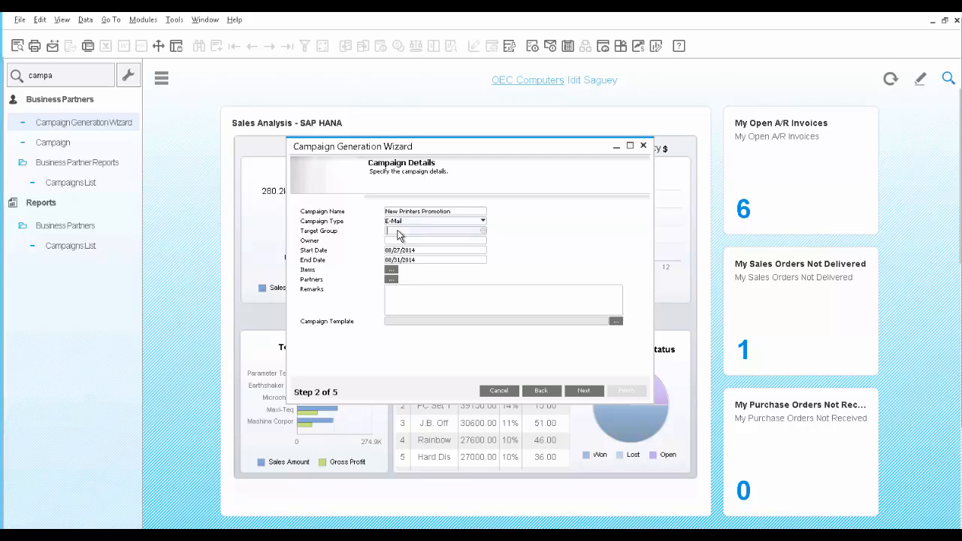
{"action": "left_click", "coordinate": [483, 232]}
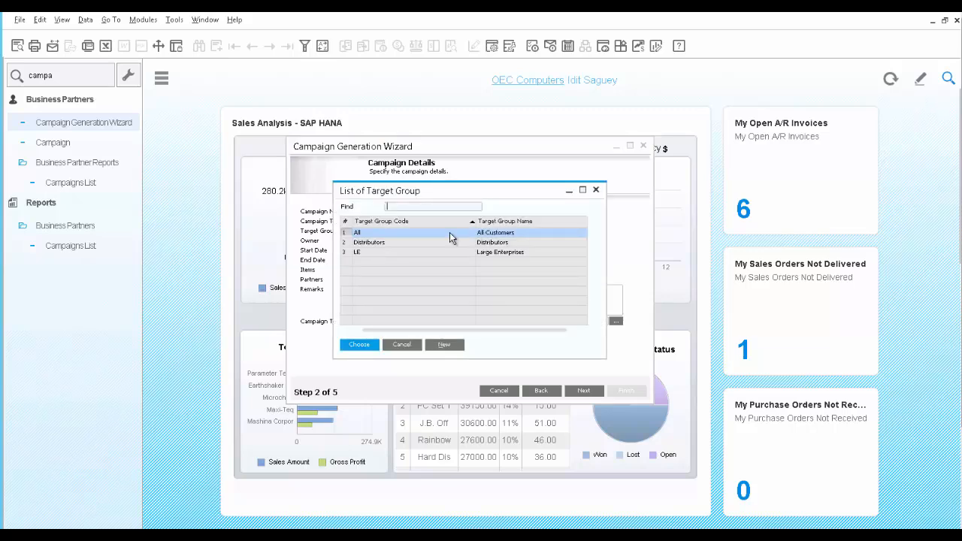
{"action": "left_click", "coordinate": [359, 344]}
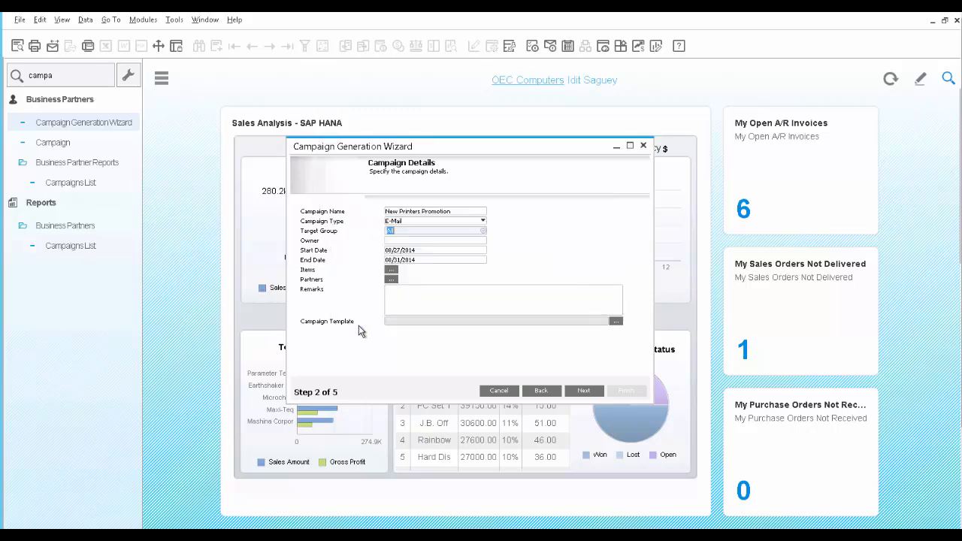
{"action": "left_click", "coordinate": [400, 260]}
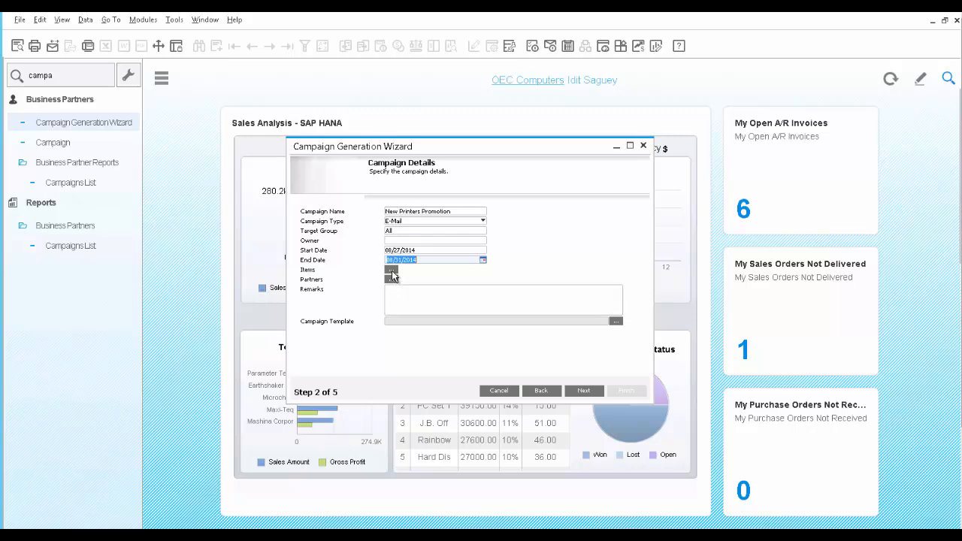
- Add the items of the J.B. Printers item group to the campaign using the selection criteria
{"action": "left_click", "coordinate": [391, 270]}
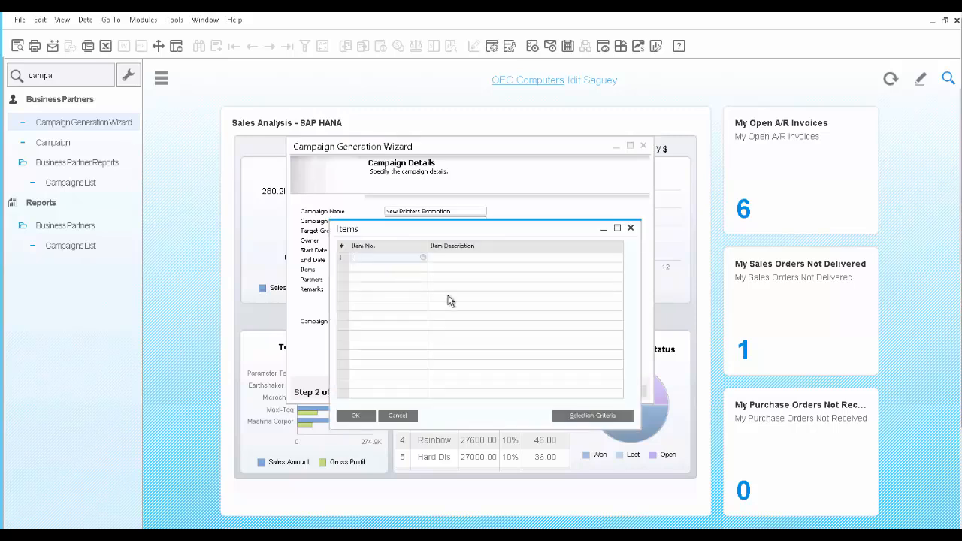
{"action": "left_click", "coordinate": [578, 417]}
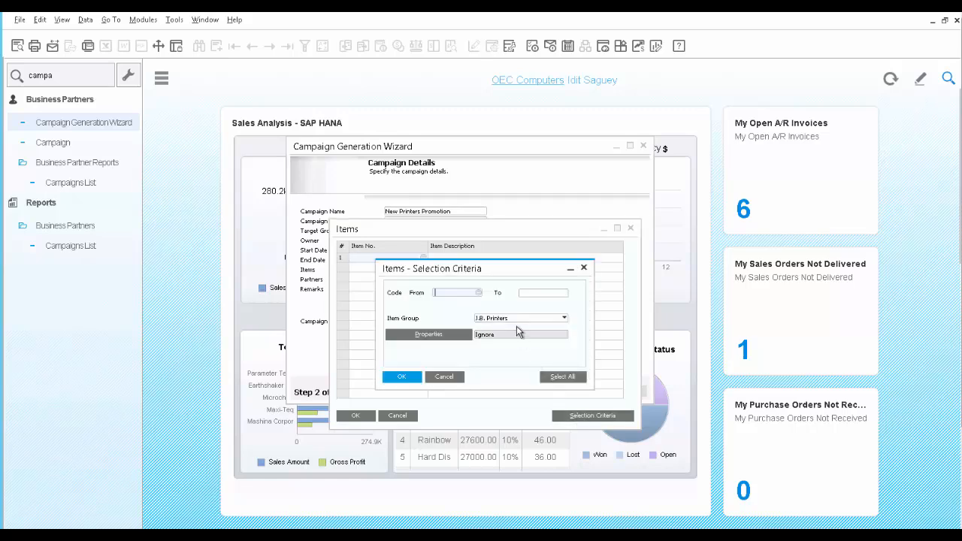
{"action": "left_click", "coordinate": [400, 378]}
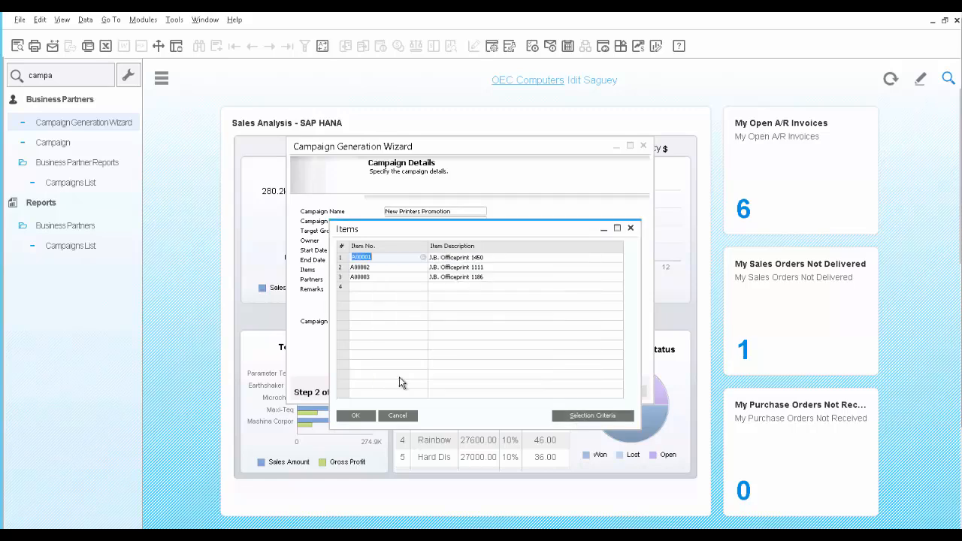
{"action": "left_click", "coordinate": [363, 418]}
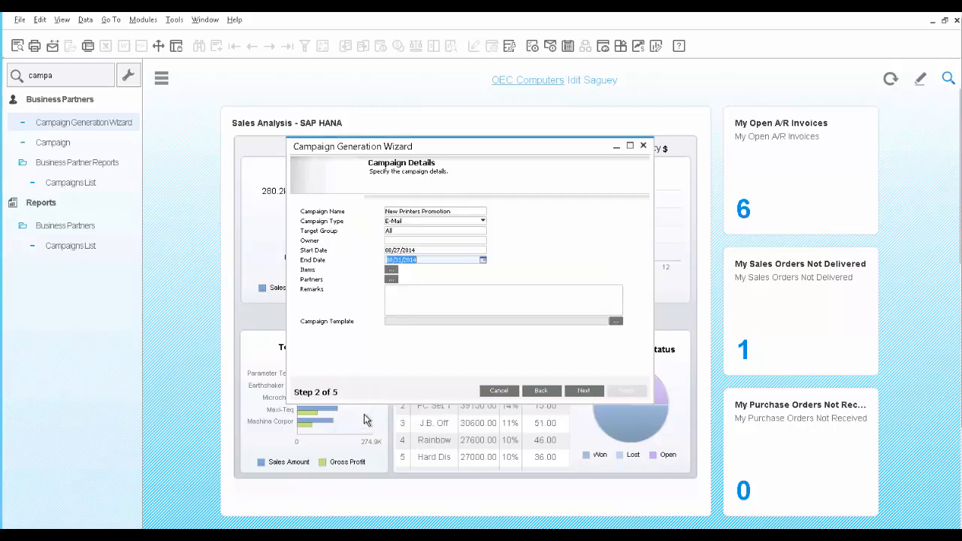
- Set full_width.htm from D:\SAP\Campaign_Templates as the campaign template and continue to the target business partners
{"action": "left_click", "coordinate": [411, 305]}
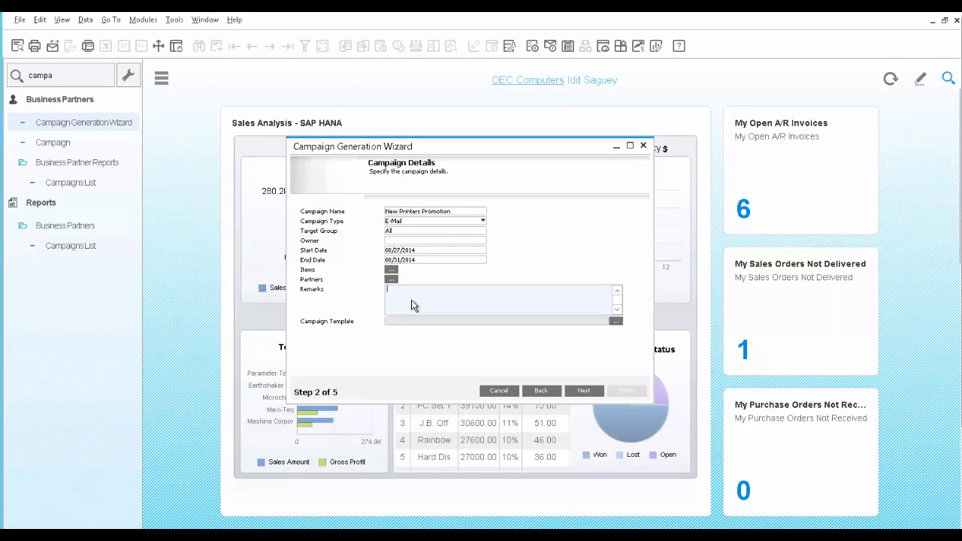
{"action": "left_click", "coordinate": [620, 320]}
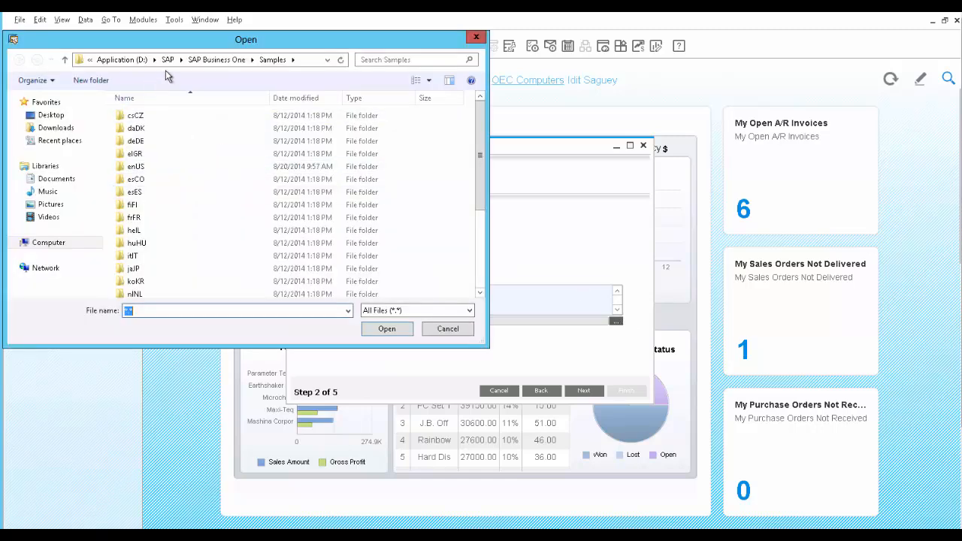
{"action": "left_click", "coordinate": [167, 60]}
{"action": "double_click", "coordinate": [154, 115]}
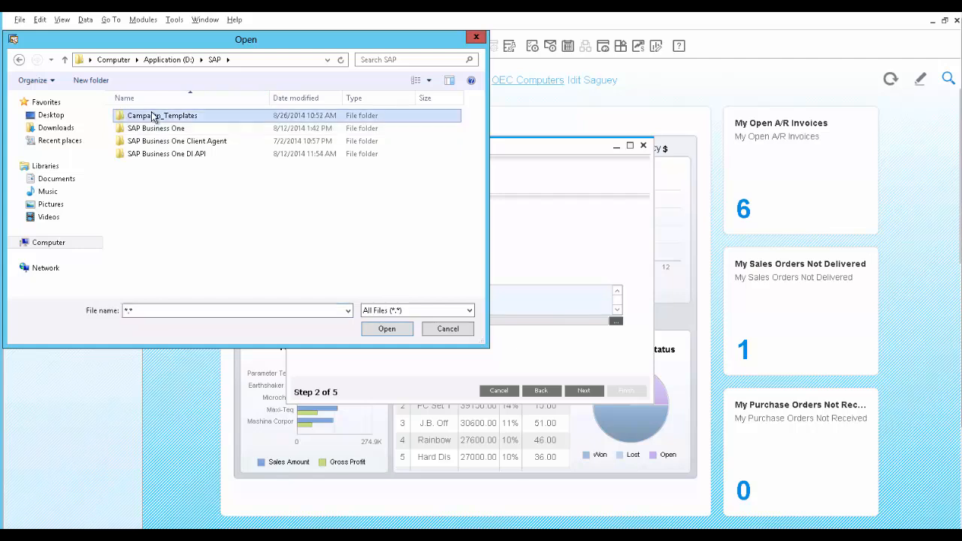
{"action": "double_click", "coordinate": [143, 255]}
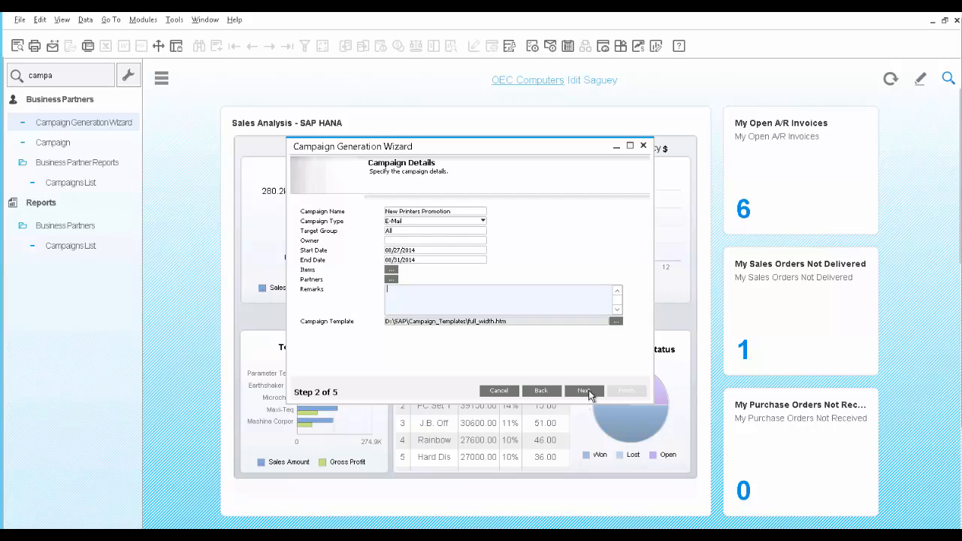
{"action": "left_click", "coordinate": [584, 391]}
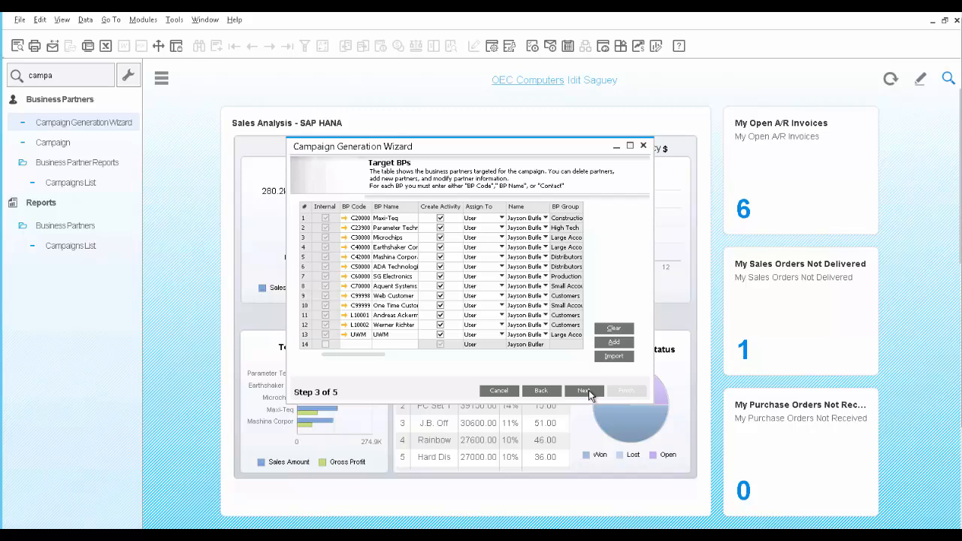
- Import additional target business partners from ExternalCampaignList.txt in the Campaign_Templates folder, and continue to the save and execute options
{"action": "left_click", "coordinate": [614, 356]}
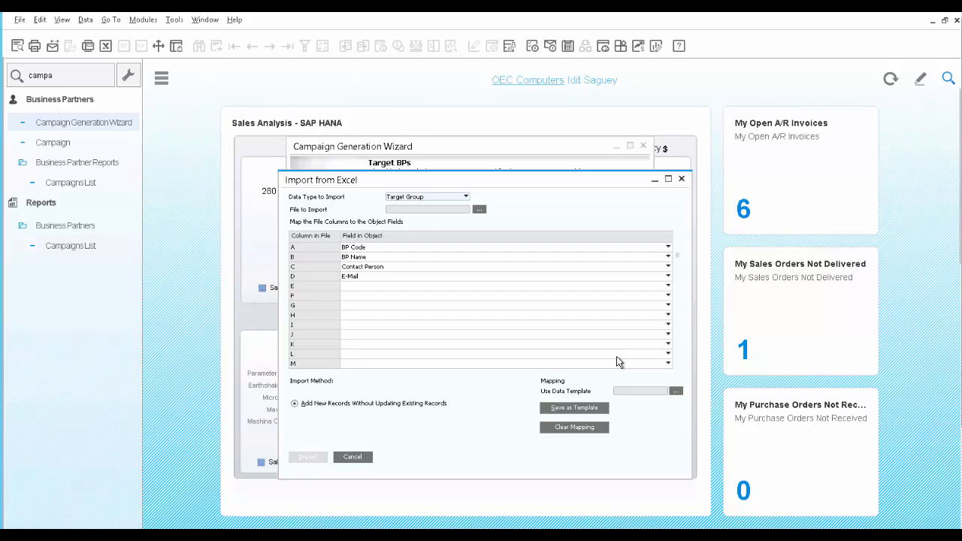
{"action": "left_click", "coordinate": [479, 210]}
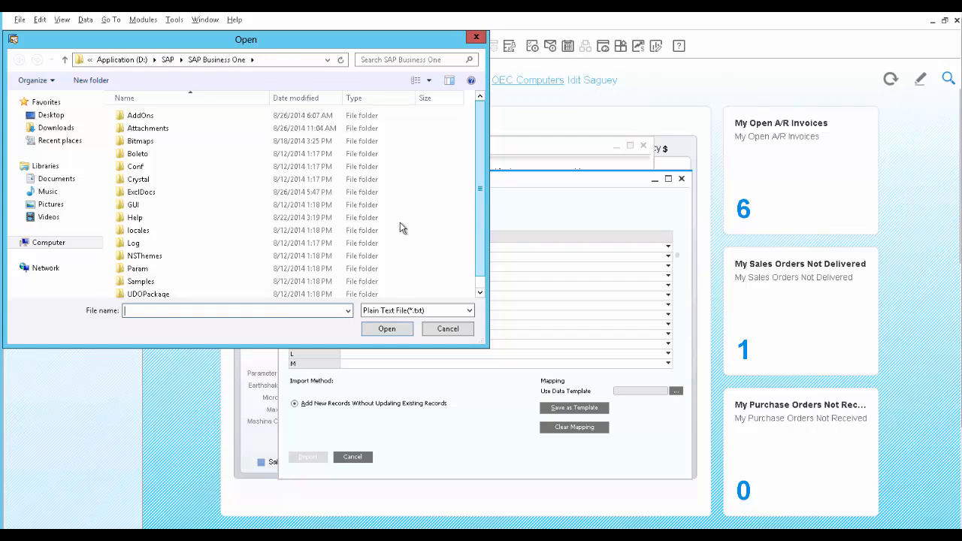
{"action": "left_click", "coordinate": [162, 59]}
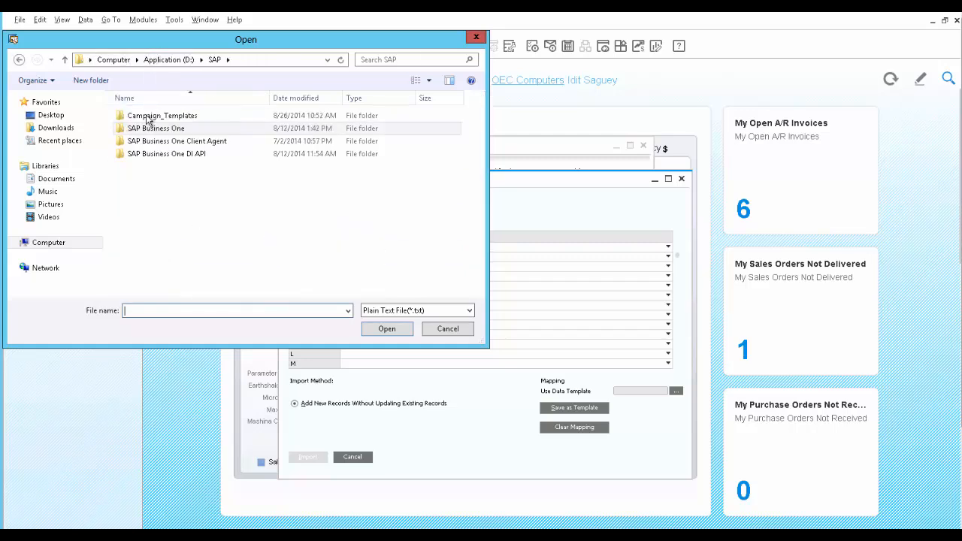
{"action": "double_click", "coordinate": [147, 118]}
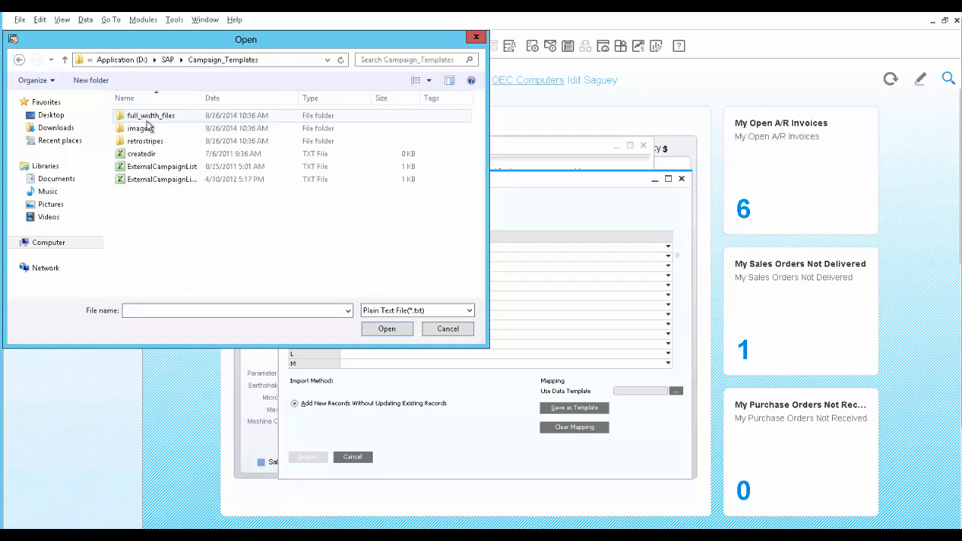
{"action": "double_click", "coordinate": [158, 166]}
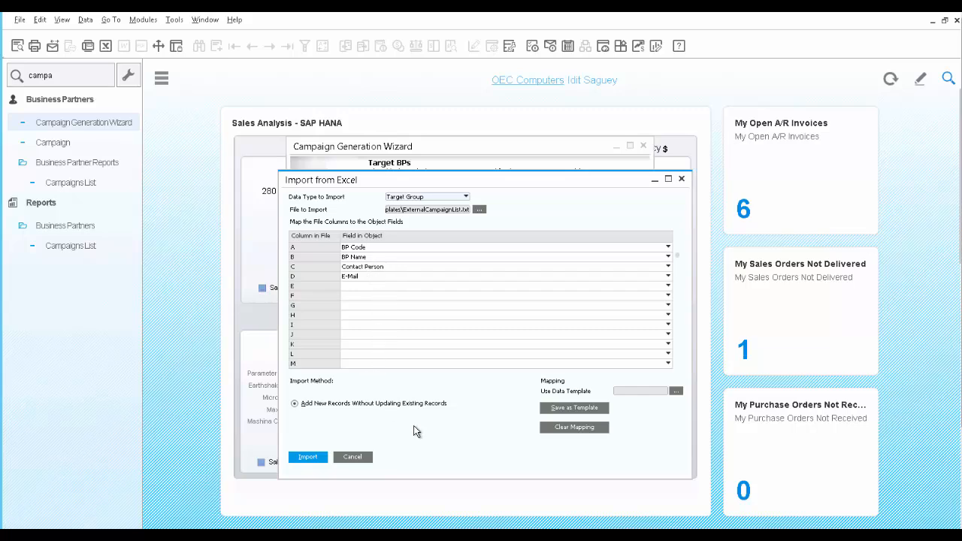
{"action": "left_click", "coordinate": [309, 457]}
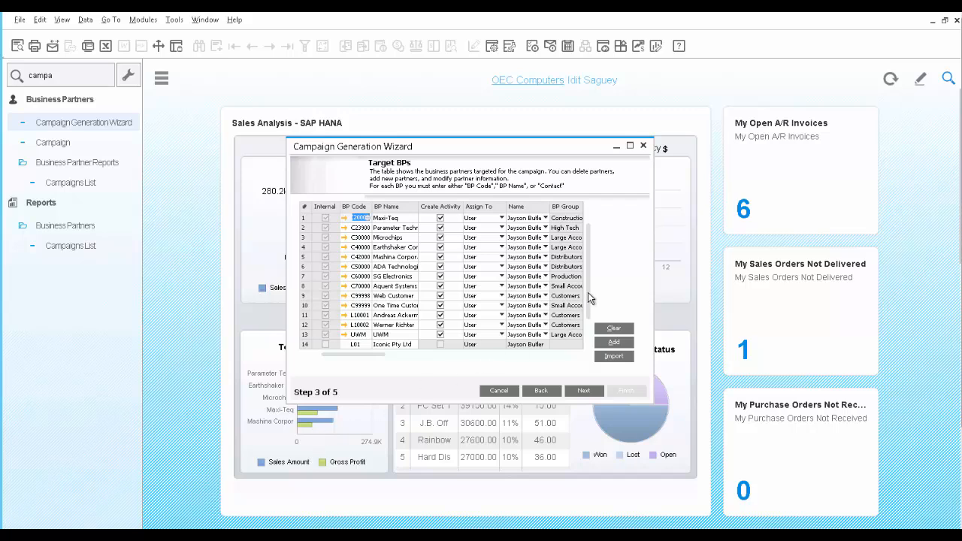
{"action": "left_click_drag", "start_coordinate": [588, 291], "coordinate": [586, 333]}
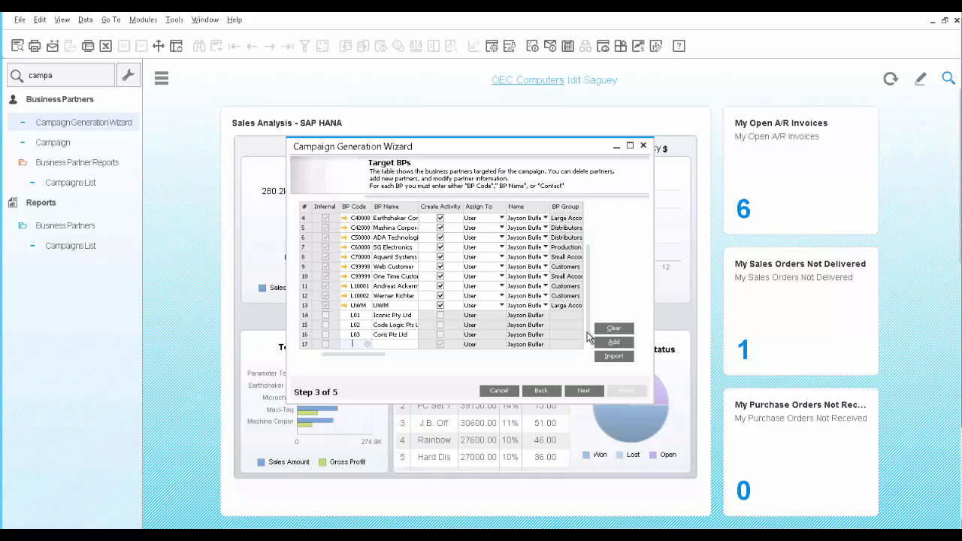
{"action": "left_click", "coordinate": [582, 391]}
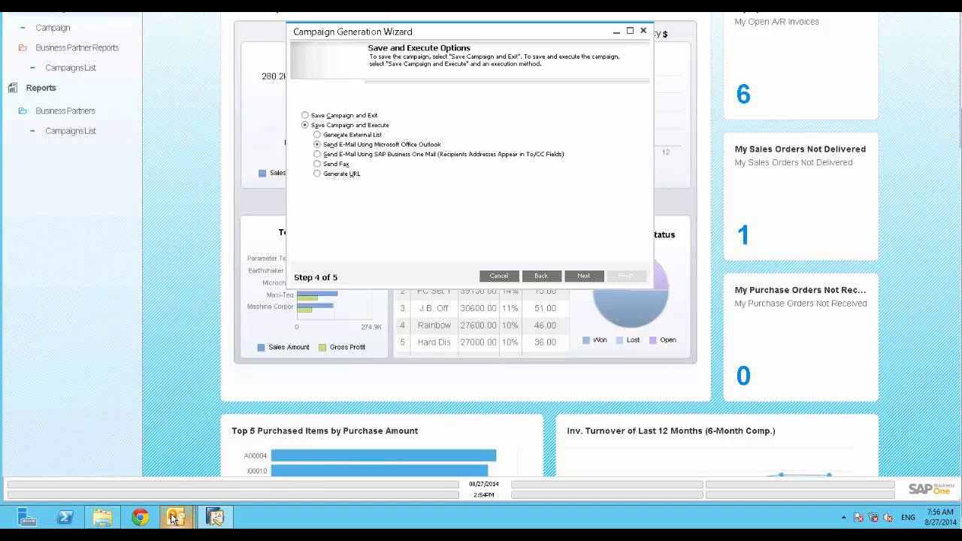
- Switch to the New Printers Promotion e-mail in Outlook and review its recipients and newsletter content through to the footer
{"action": "mouse_move", "coordinate": [172, 517]}
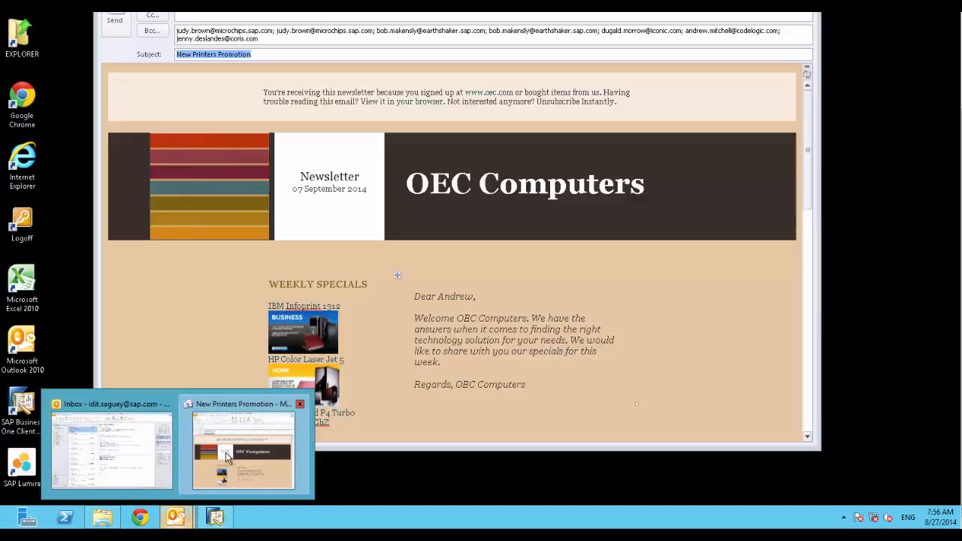
{"action": "left_click", "coordinate": [227, 458]}
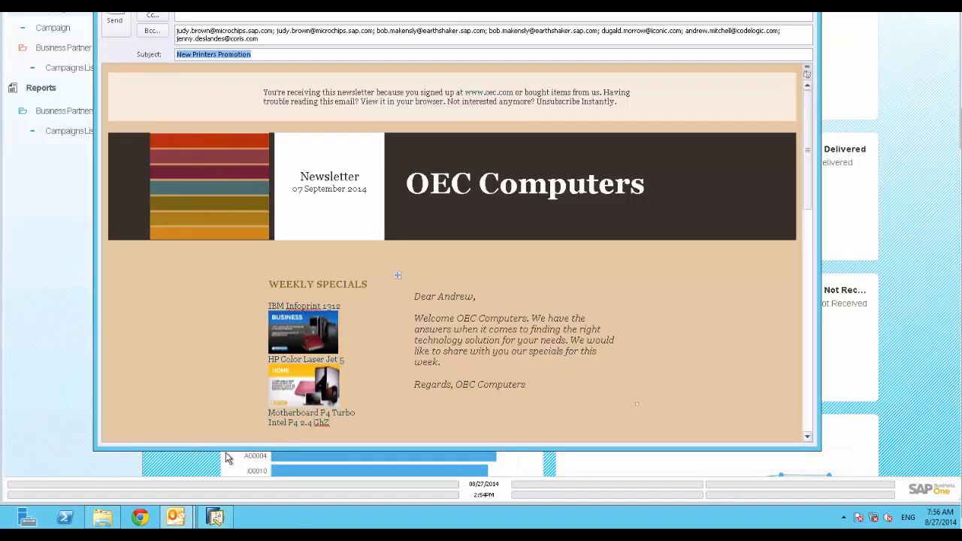
{"action": "left_click", "coordinate": [341, 38]}
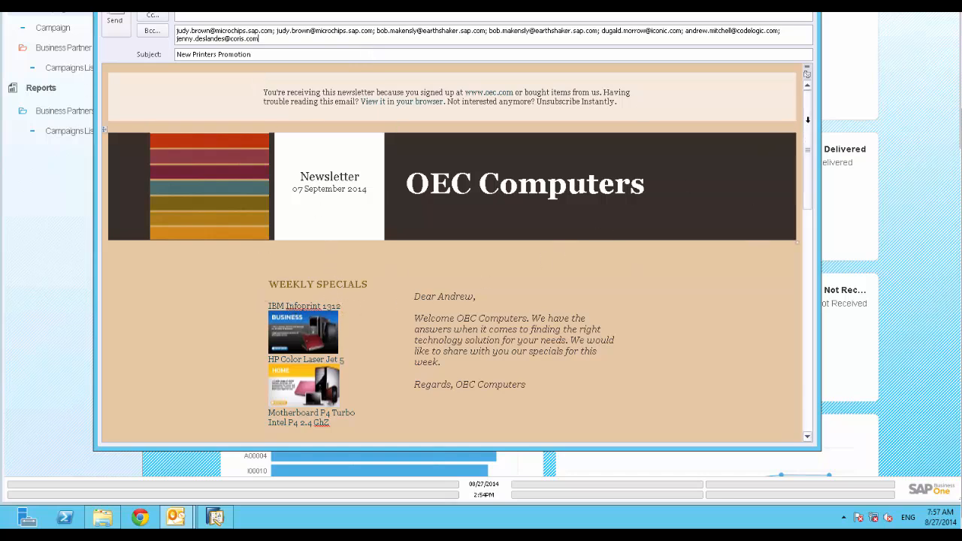
{"action": "left_click_drag", "start_coordinate": [807, 118], "coordinate": [816, 348]}
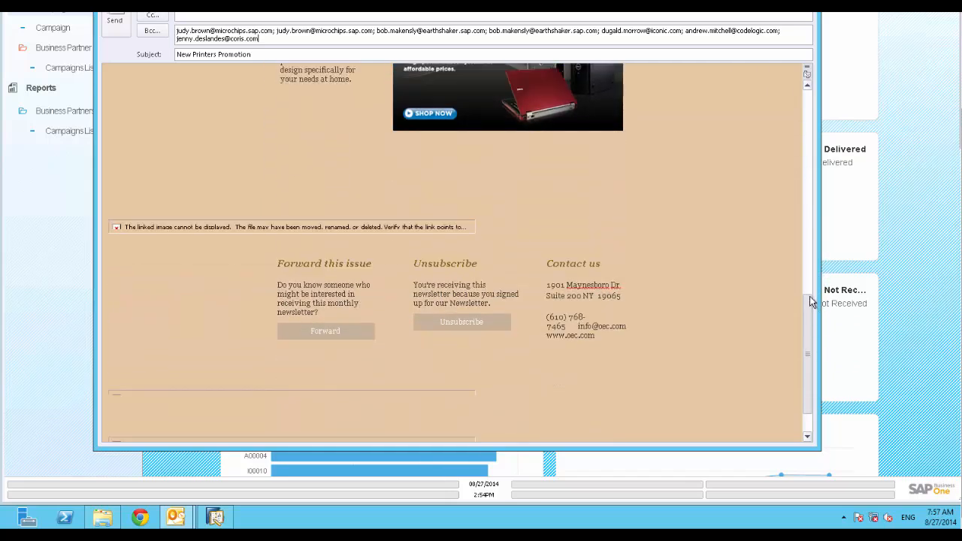
{"action": "scroll", "coordinate": [192, 73], "scroll_direction": "up", "scroll_amount": 5}
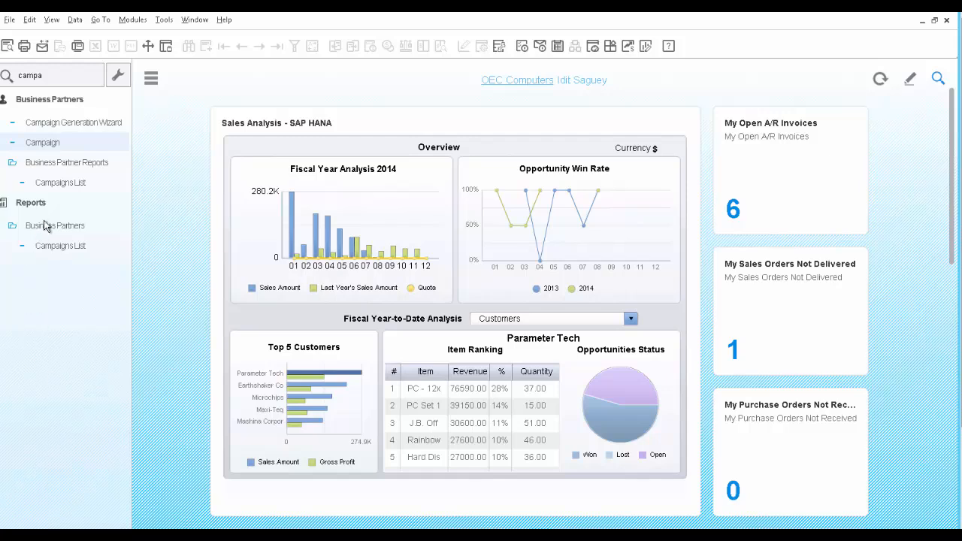
- Open the New Printers Promotion campaign in SAP Business One and inspect target partner Parameter Technology's contact persons, addresses and payment terms
{"action": "left_click", "coordinate": [53, 143]}
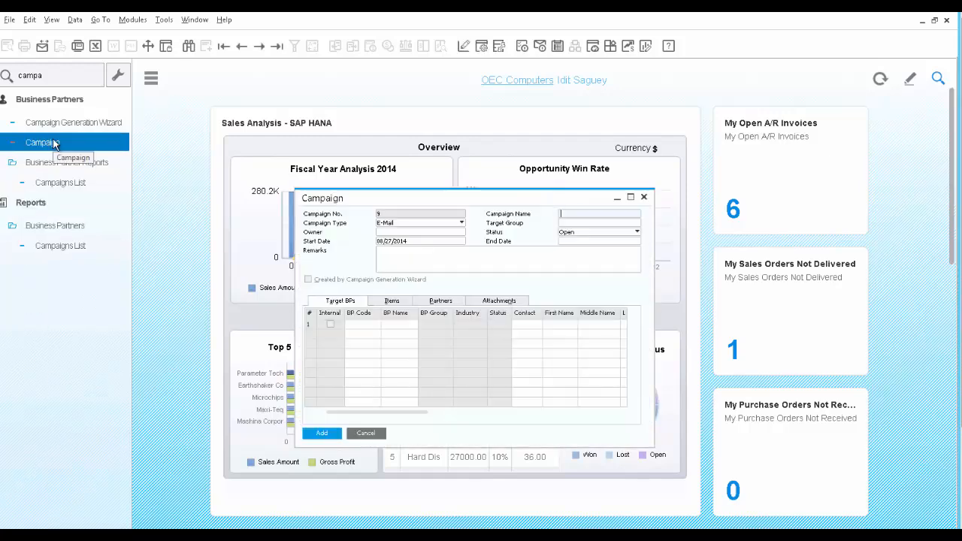
{"action": "left_click", "coordinate": [277, 46]}
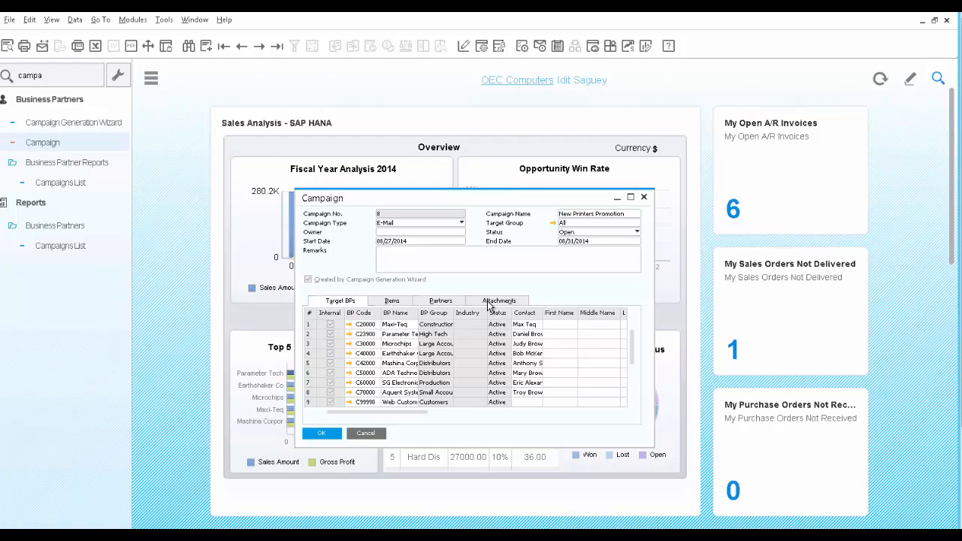
{"action": "left_click", "coordinate": [349, 335]}
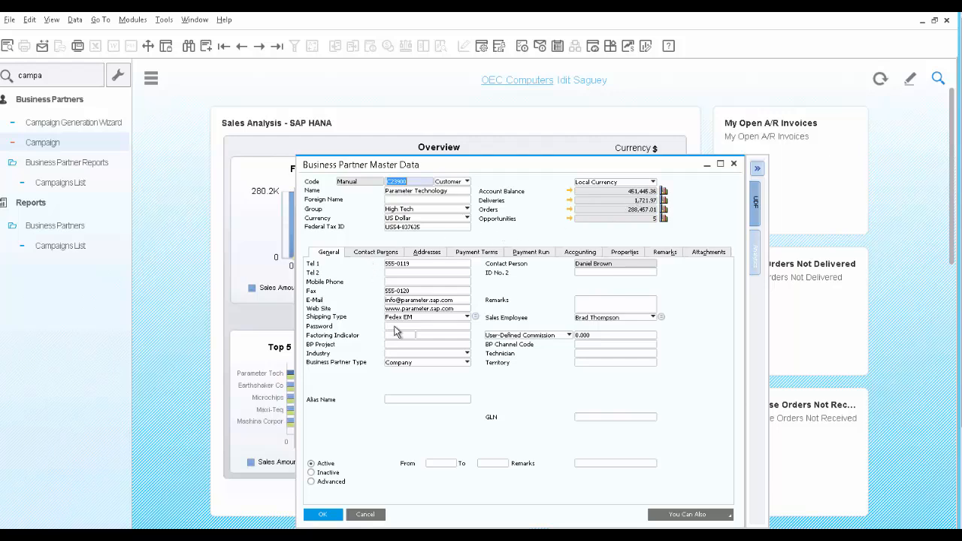
{"action": "left_click", "coordinate": [377, 253]}
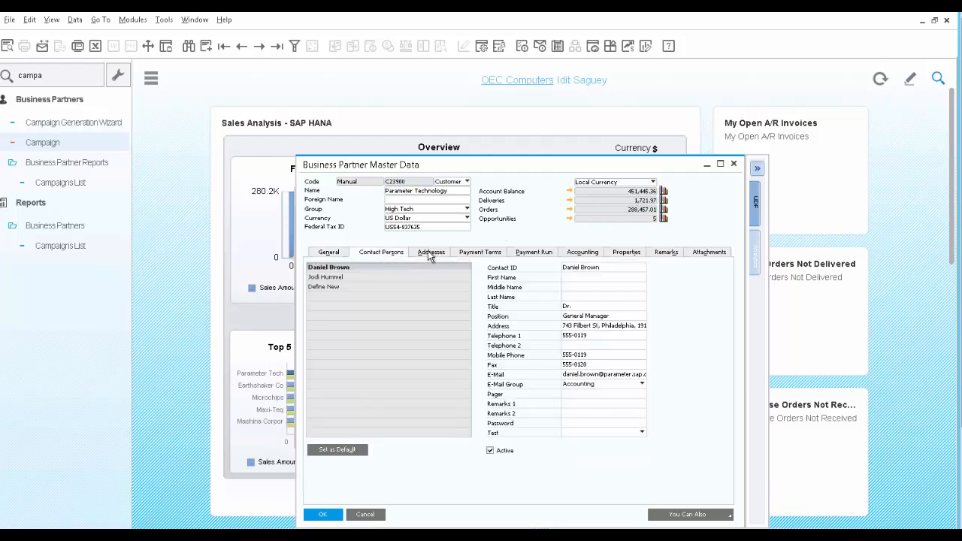
{"action": "left_click", "coordinate": [428, 252]}
{"action": "left_click", "coordinate": [474, 254]}
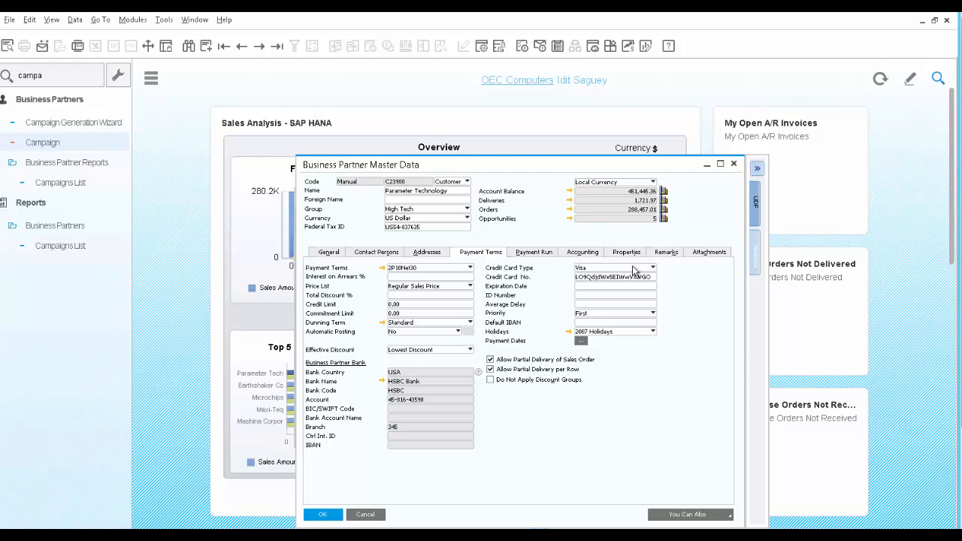
- Examine the analytics for Parameter Technology, covering its Top 5 Items, BPBalances and Sales Amounts charts
{"action": "left_click", "coordinate": [754, 259]}
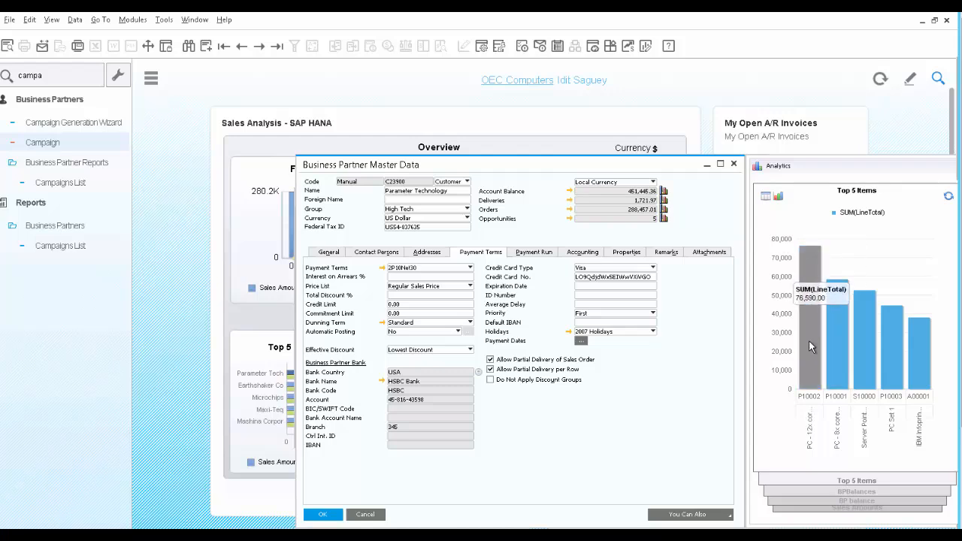
{"action": "left_click", "coordinate": [851, 493]}
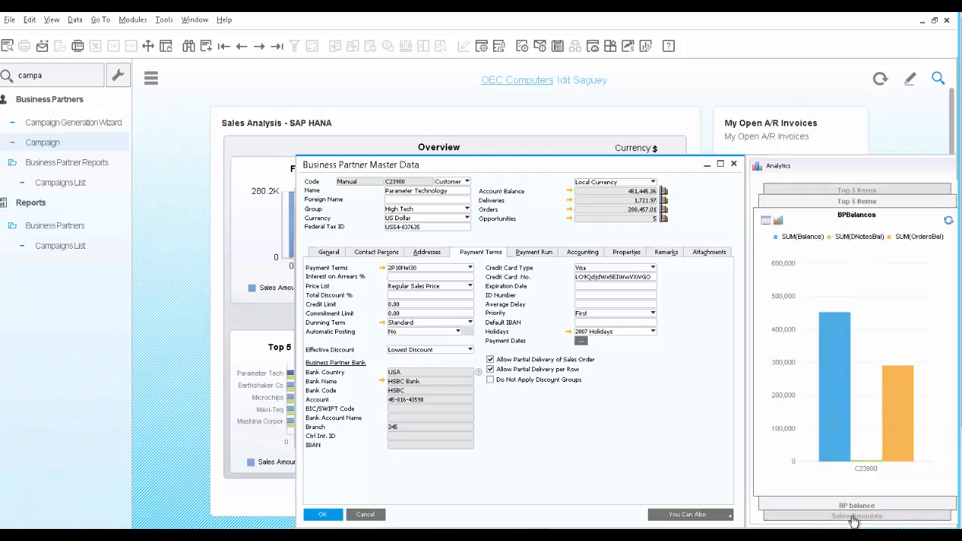
{"action": "left_click", "coordinate": [853, 518]}
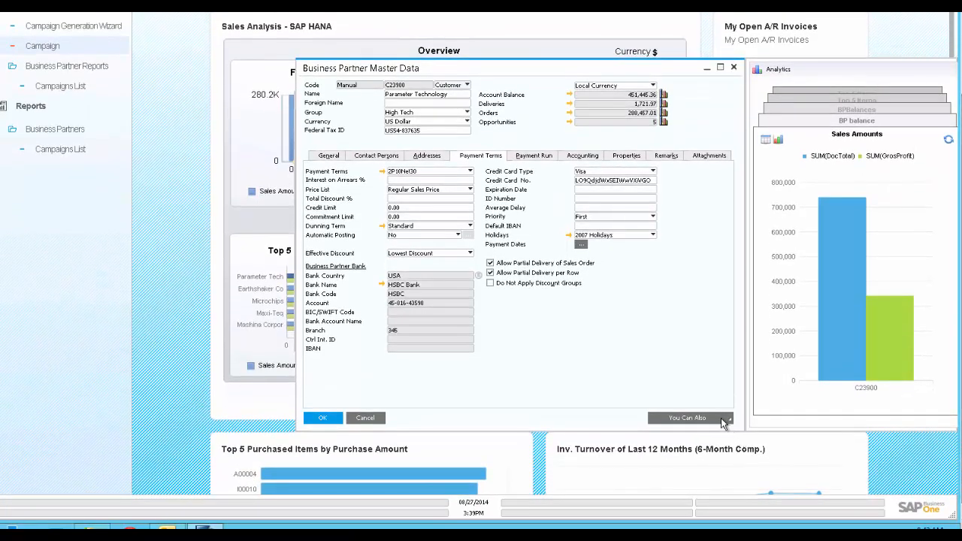
- Start a new activity for Parameter Technology and look through its linkable document types and recurrence options
{"action": "left_click", "coordinate": [725, 470]}
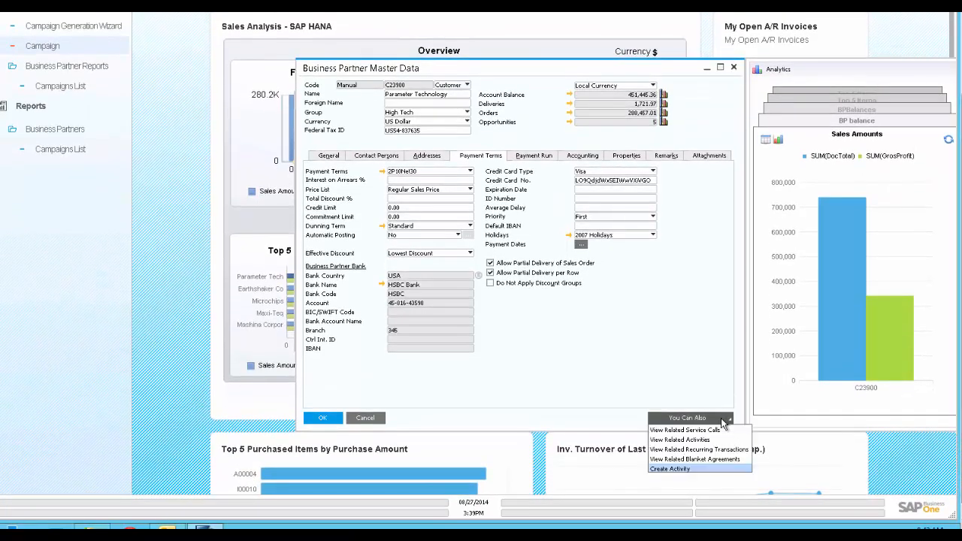
{"action": "left_click", "coordinate": [661, 469]}
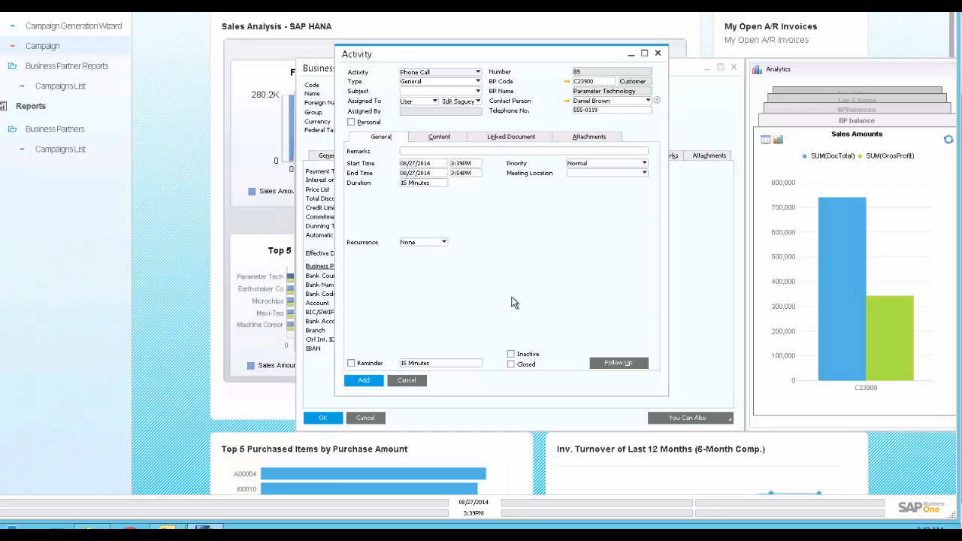
{"action": "left_click", "coordinate": [509, 139]}
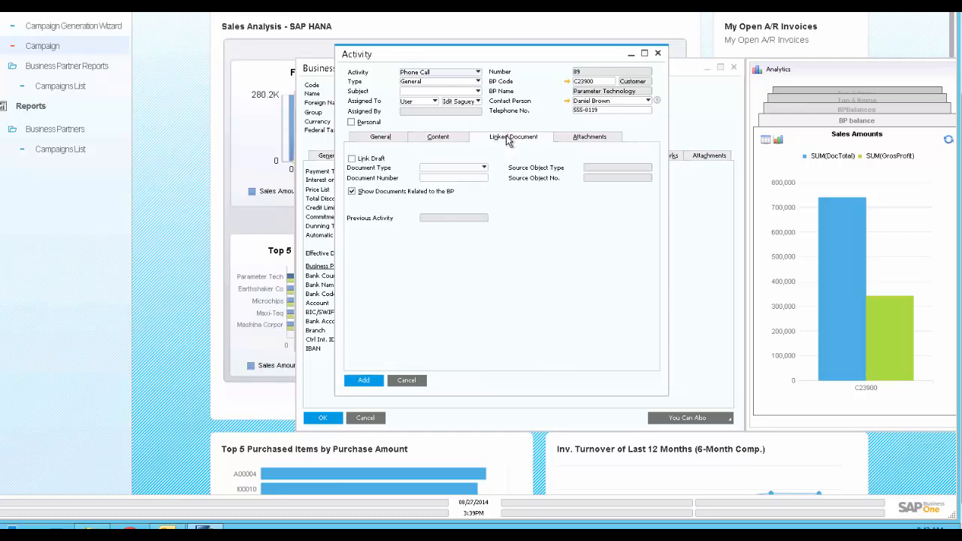
{"action": "left_click", "coordinate": [475, 172]}
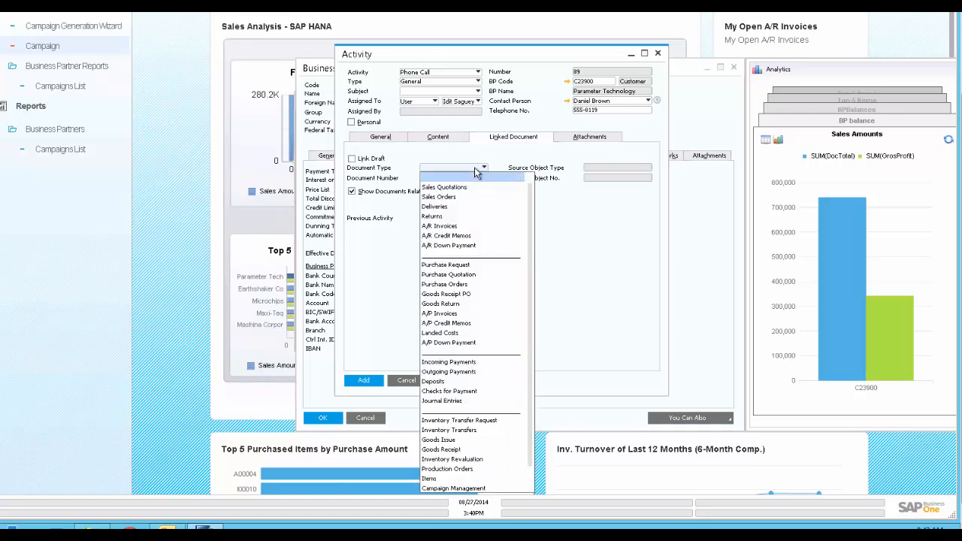
{"action": "left_click", "coordinate": [475, 172]}
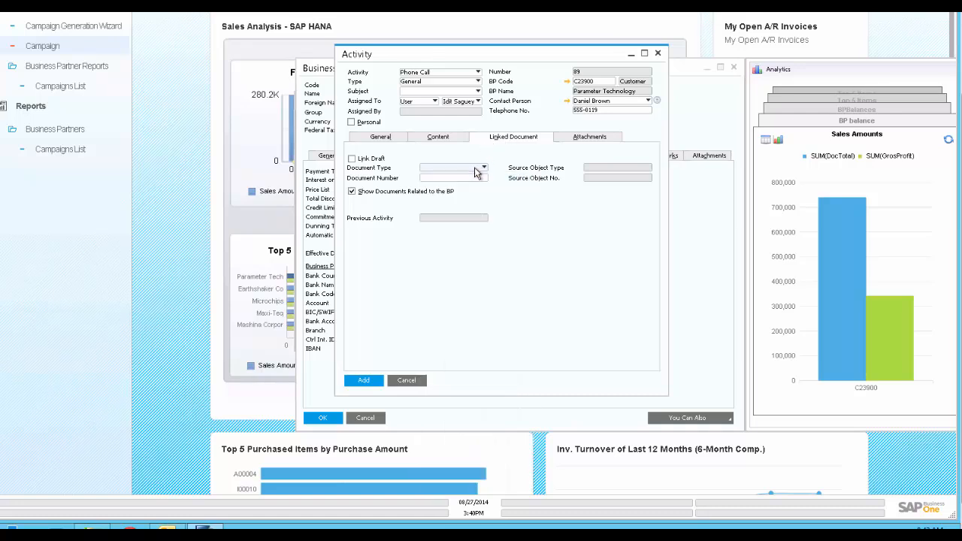
{"action": "left_click", "coordinate": [381, 138]}
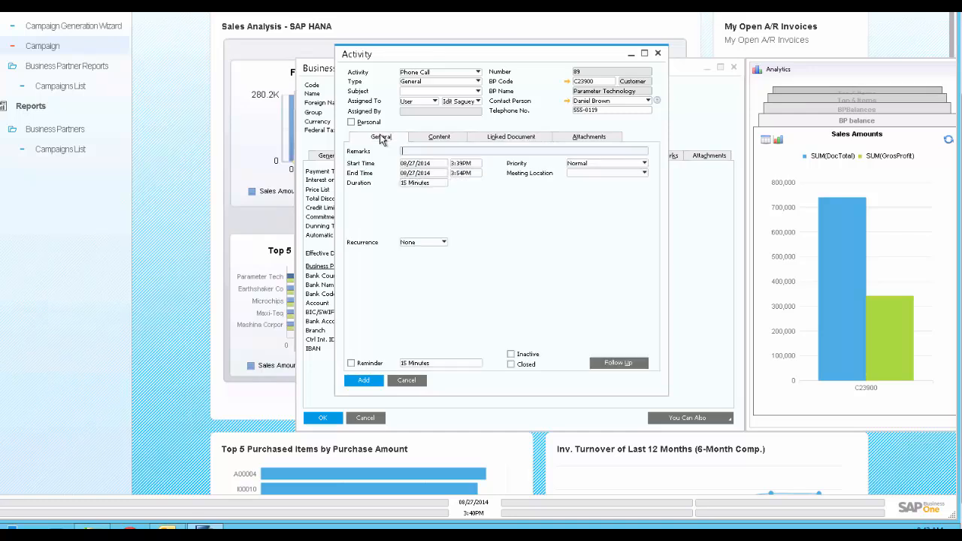
{"action": "left_click", "coordinate": [417, 248]}
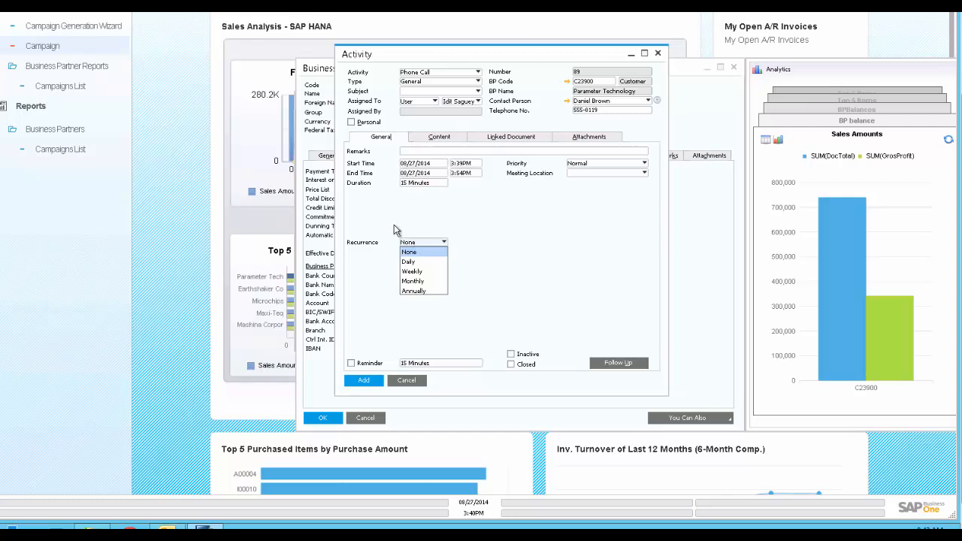
{"action": "left_click", "coordinate": [389, 226]}
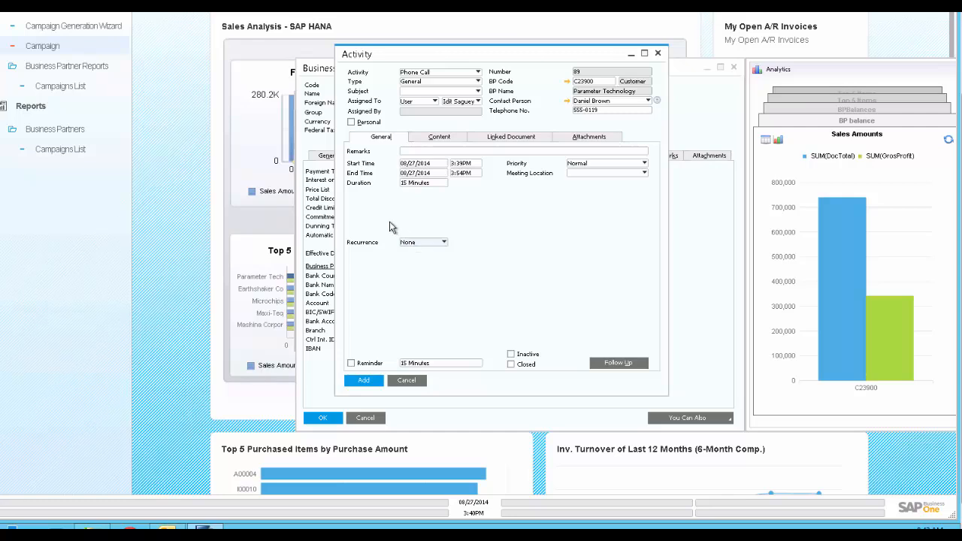
- Add the activity with the remark "Call back about promotion", start date 08/29 and a reminder, and close the activity form
{"action": "left_click", "coordinate": [414, 152]}
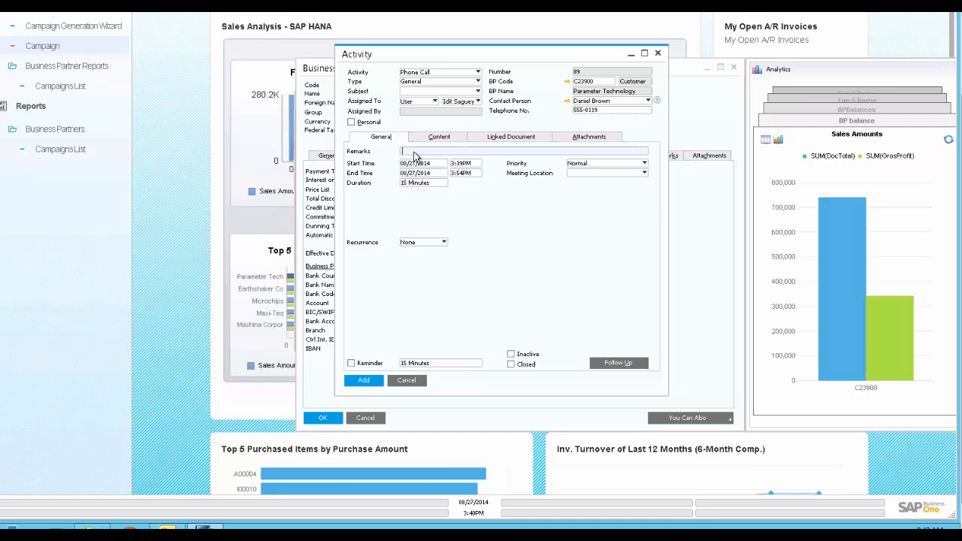
{"action": "type", "text": "Call back about promotion"}
{"action": "left_click", "coordinate": [423, 164]}
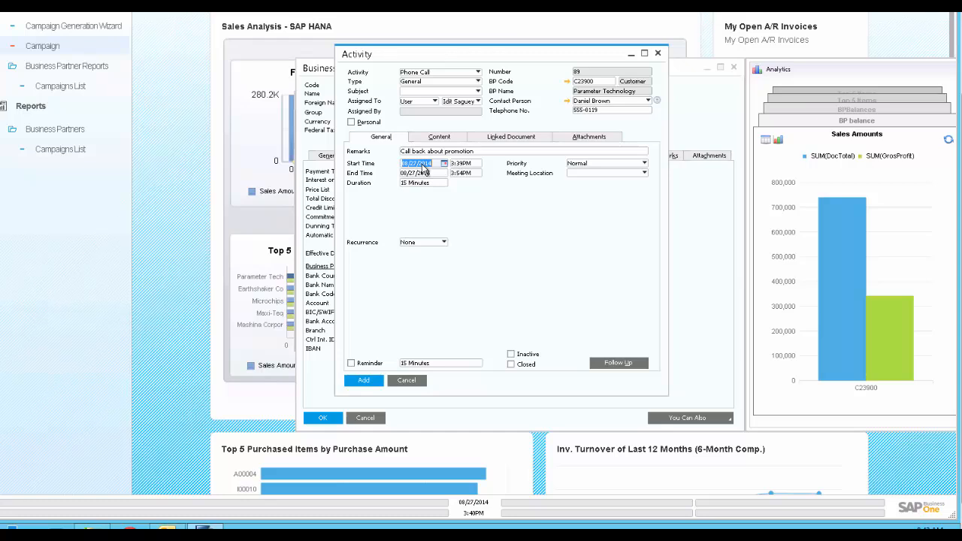
{"action": "type", "text": "0829"}
{"action": "left_click", "coordinate": [353, 364]}
{"action": "left_click", "coordinate": [365, 381]}
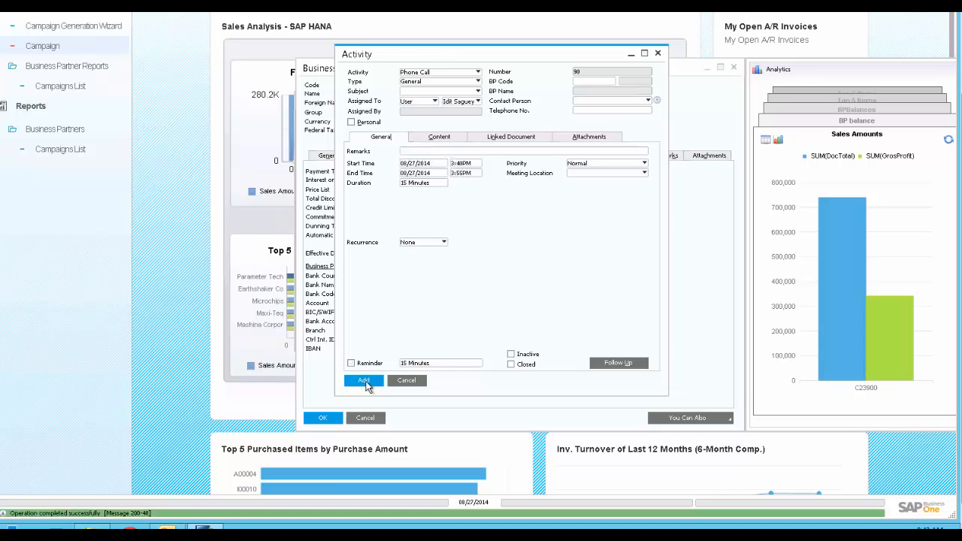
{"action": "left_click", "coordinate": [408, 382]}
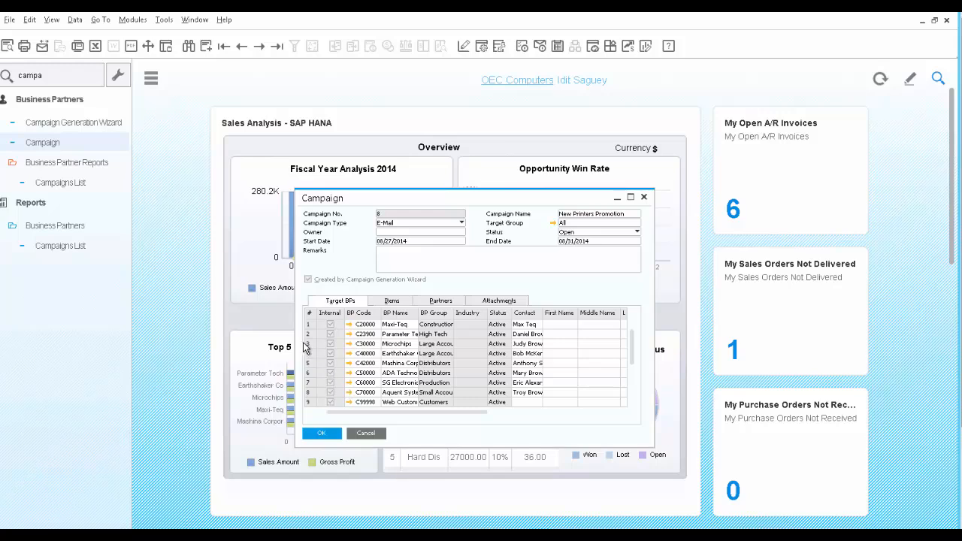
- Set the document type of the Microchips target row to Sales Quotations and start a new sales quotation as its linked document
{"action": "left_click", "coordinate": [309, 344]}
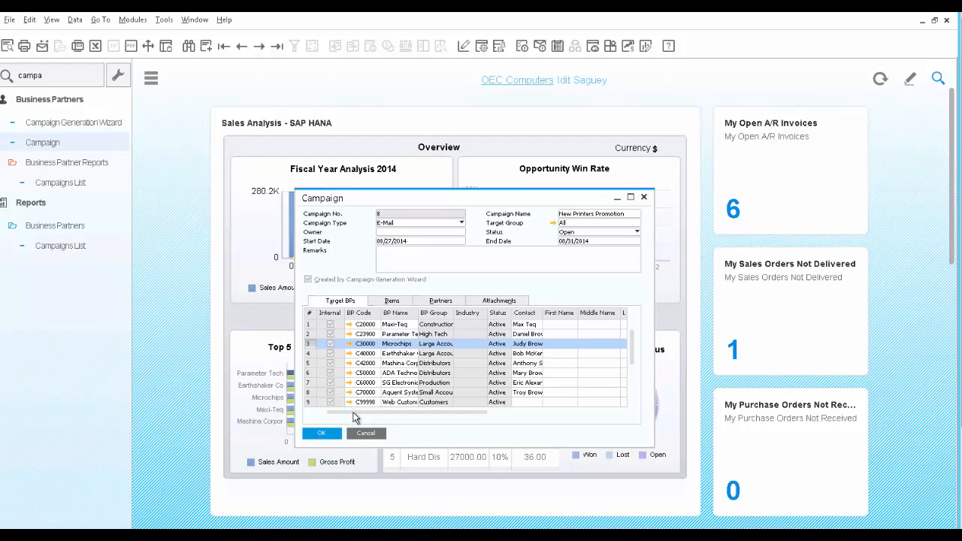
{"action": "left_click_drag", "start_coordinate": [356, 414], "coordinate": [547, 401]}
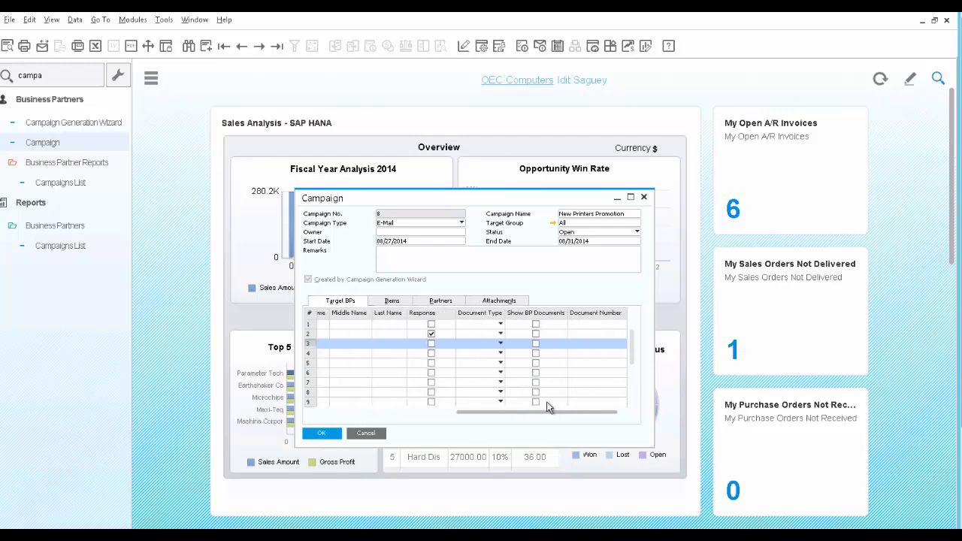
{"action": "left_click", "coordinate": [500, 344]}
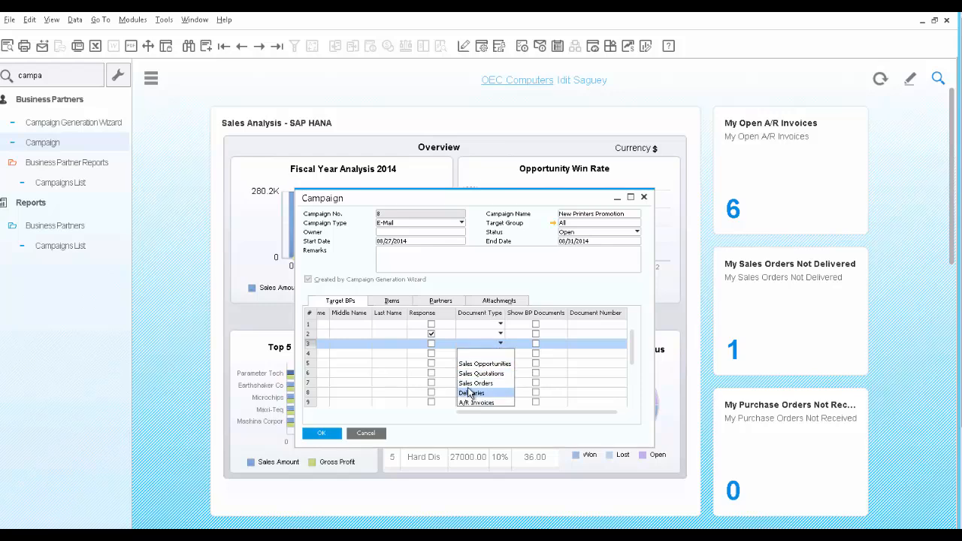
{"action": "left_click", "coordinate": [480, 374]}
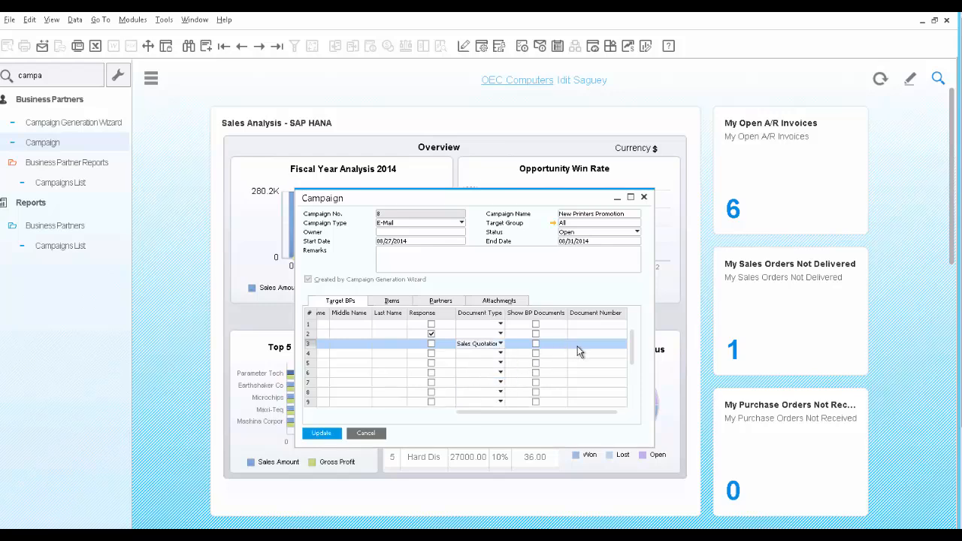
{"action": "left_click", "coordinate": [621, 345]}
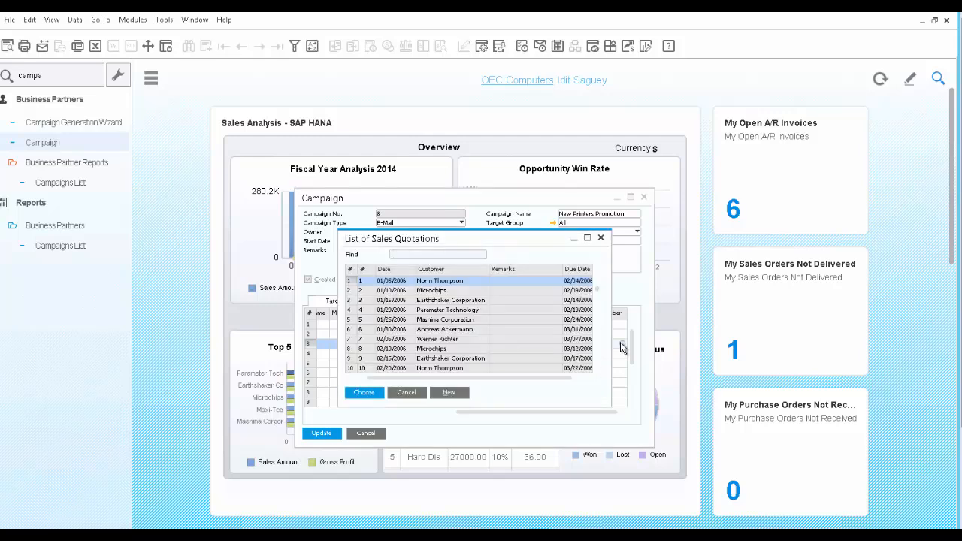
{"action": "left_click", "coordinate": [450, 392]}
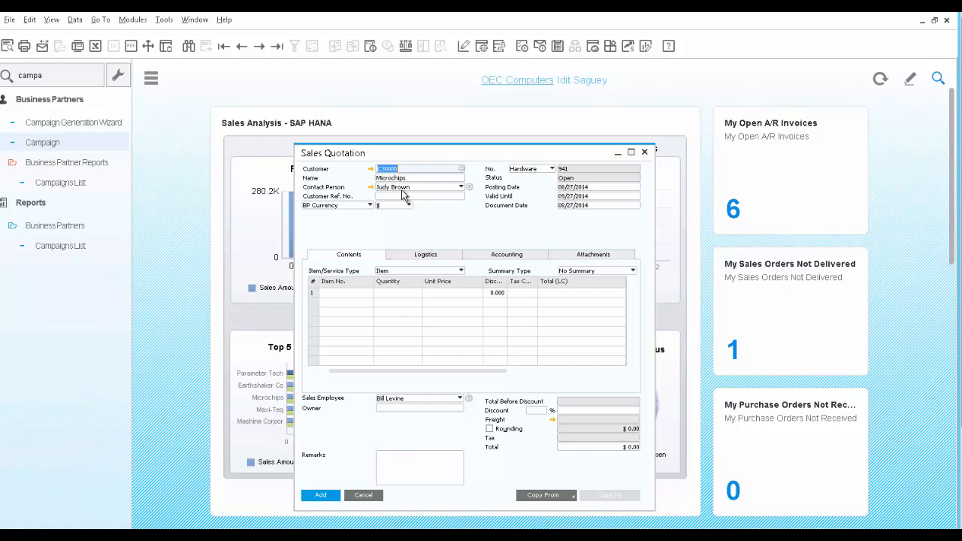
- Add the Microchips quotation with items A00001 and A00002, and mark the Microchips target row as having responded
{"action": "left_click", "coordinate": [359, 293]}
{"action": "left_click", "coordinate": [369, 292]}
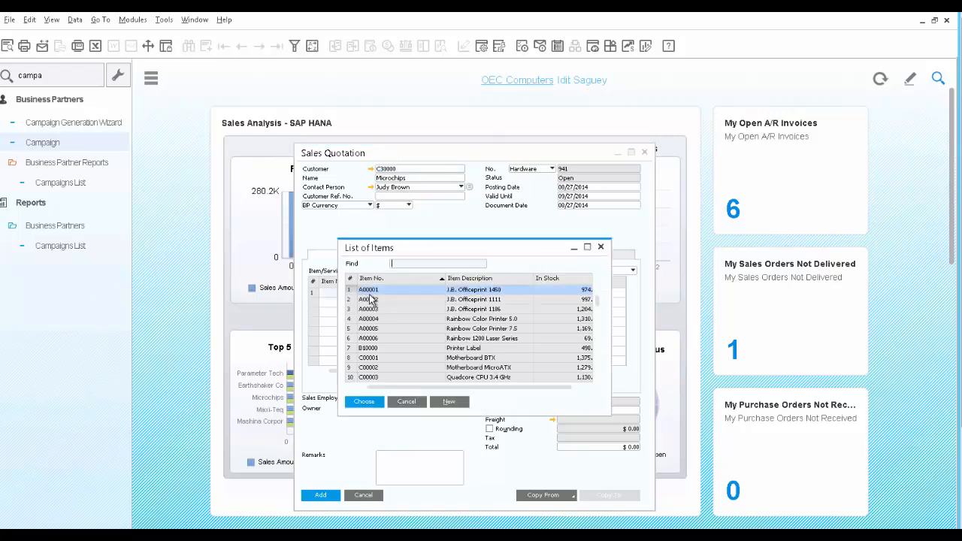
{"action": "left_click", "coordinate": [372, 301], "text": "ctrl"}
{"action": "left_click", "coordinate": [367, 401]}
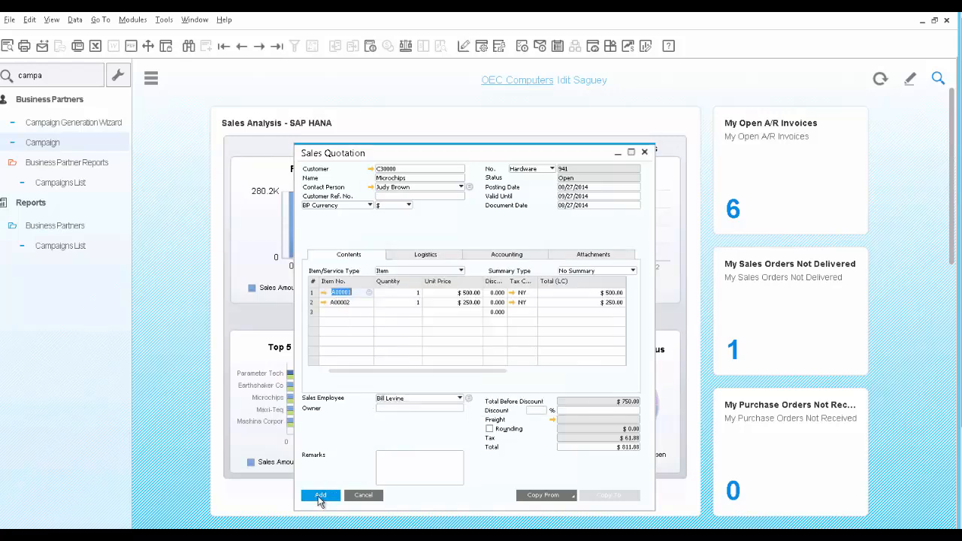
{"action": "left_click", "coordinate": [319, 496]}
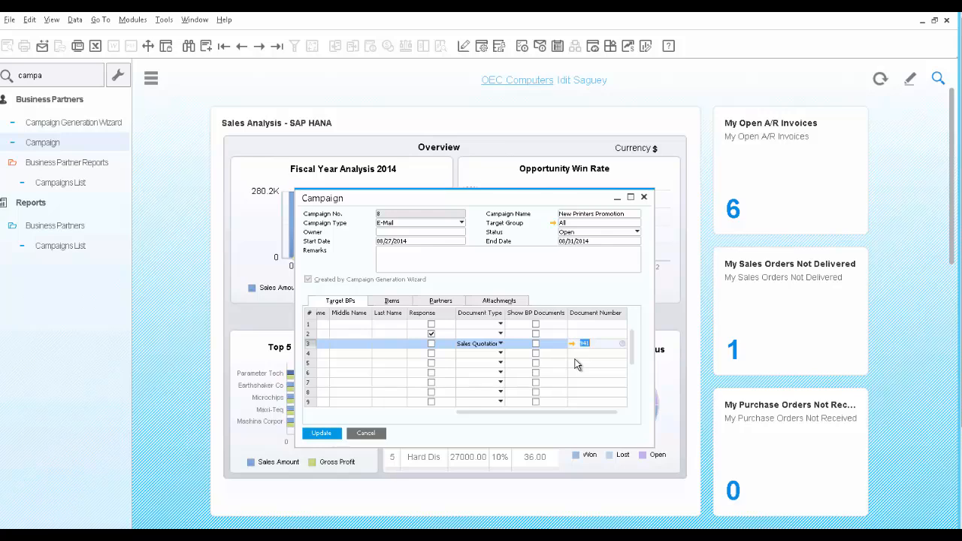
{"action": "left_click", "coordinate": [431, 344]}
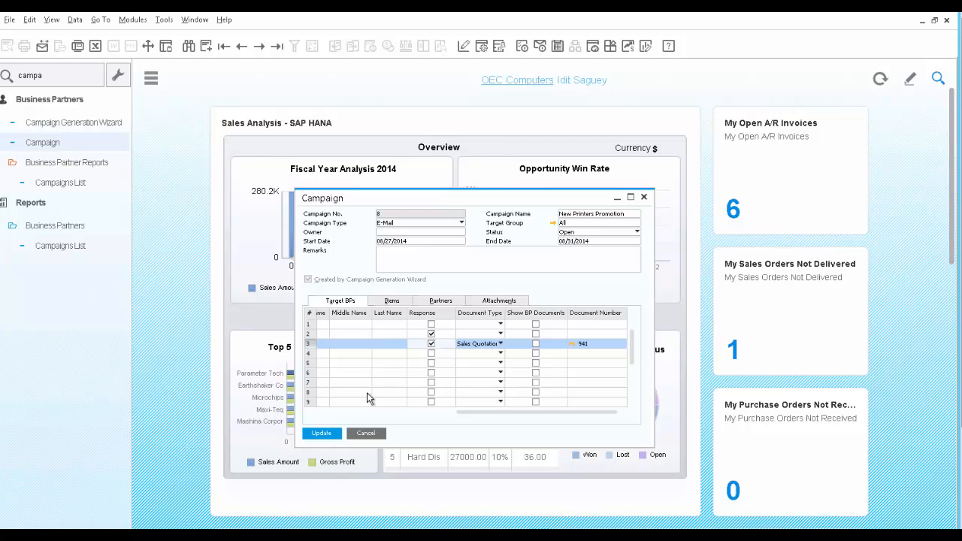
- Save the campaign changes and select the Coris Ptz Ltd row among the target business partners
{"action": "left_click", "coordinate": [323, 434]}
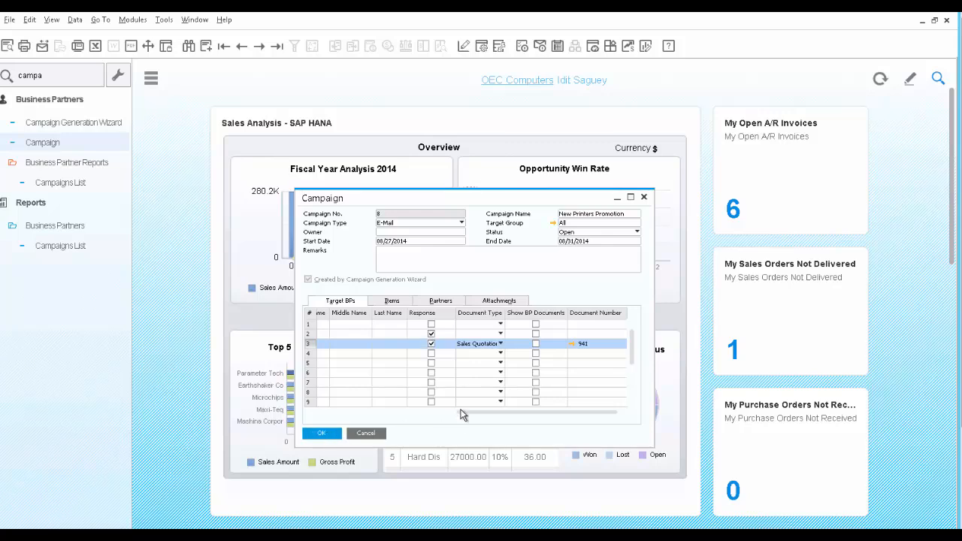
{"action": "left_click_drag", "start_coordinate": [466, 415], "coordinate": [310, 421]}
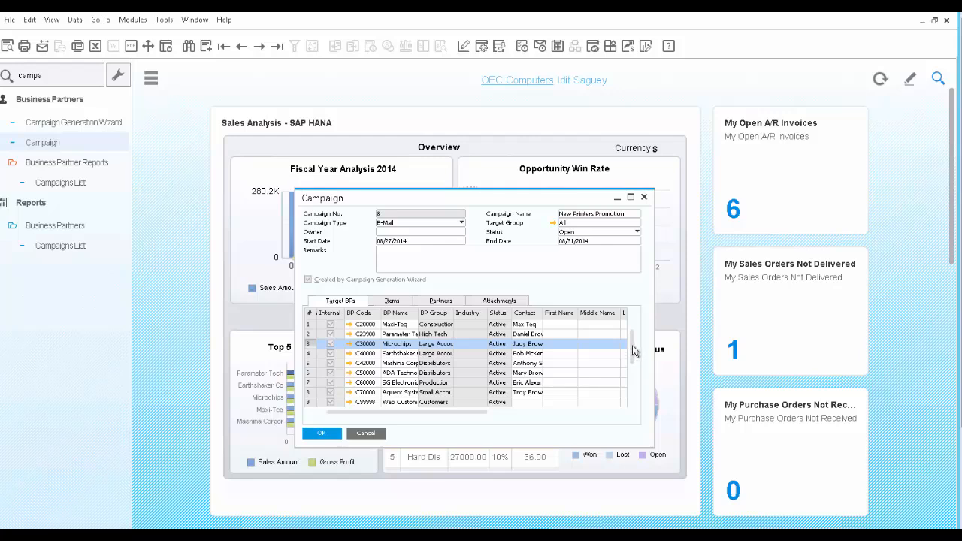
{"action": "scroll", "coordinate": [629, 368], "scroll_direction": "down", "scroll_amount": 1}
{"action": "scroll", "coordinate": [627, 387], "scroll_direction": "down", "scroll_amount": 3}
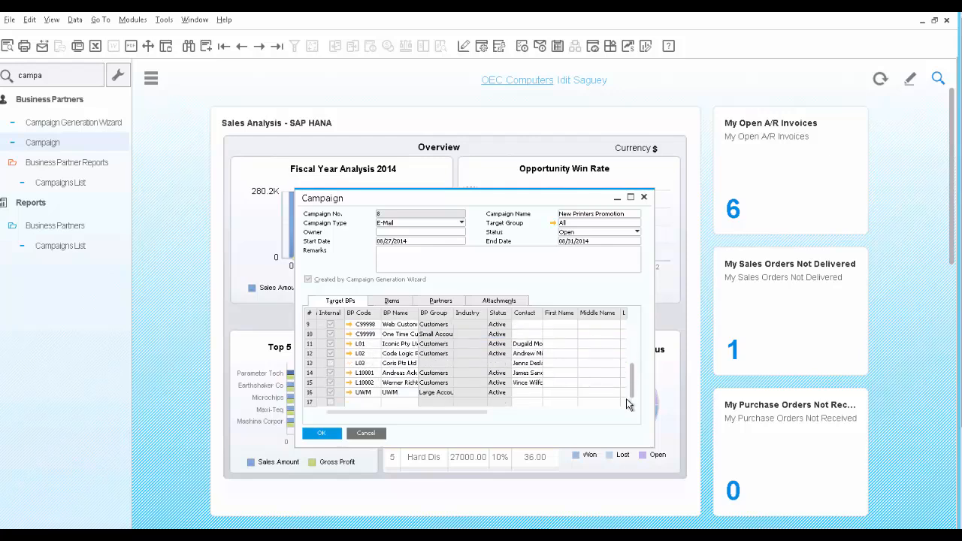
{"action": "left_click", "coordinate": [309, 363]}
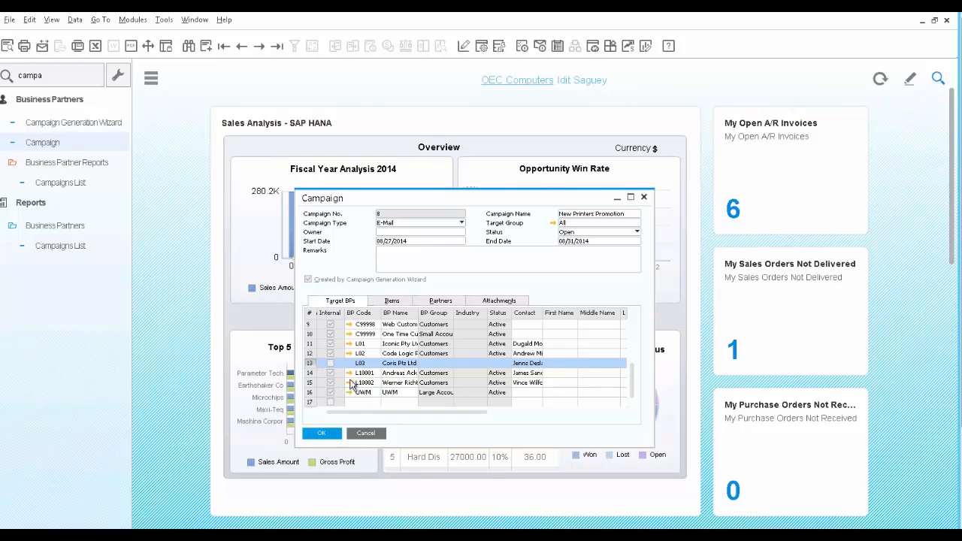
- Set the document type of the Coris Ptz Ltd row to Sales Opportunities and start a new sales opportunity as its linked document
{"action": "left_click", "coordinate": [511, 413]}
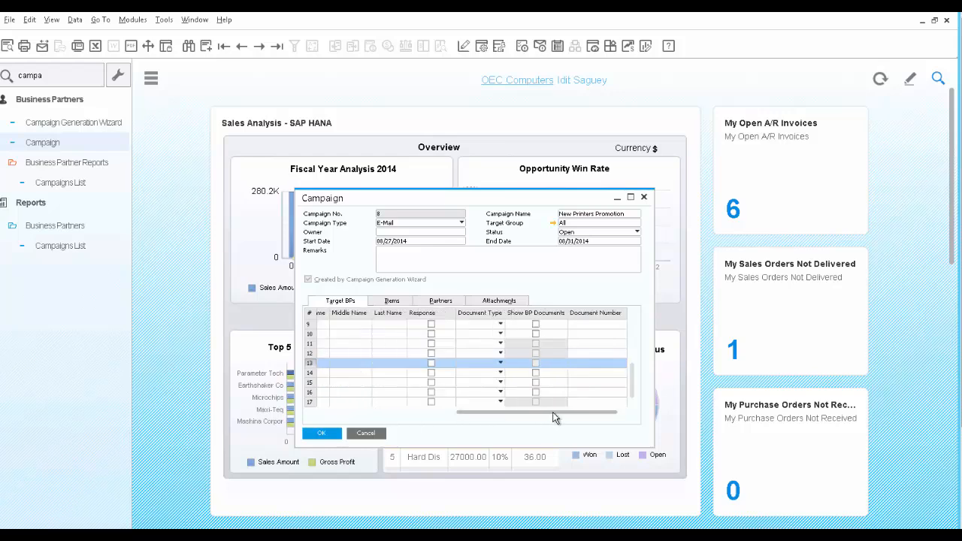
{"action": "left_click", "coordinate": [498, 363]}
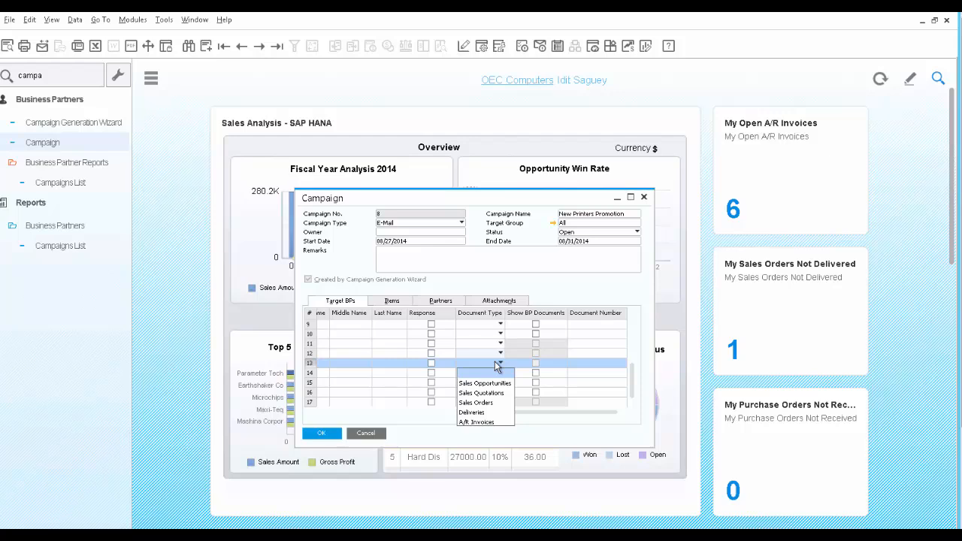
{"action": "left_click", "coordinate": [487, 384]}
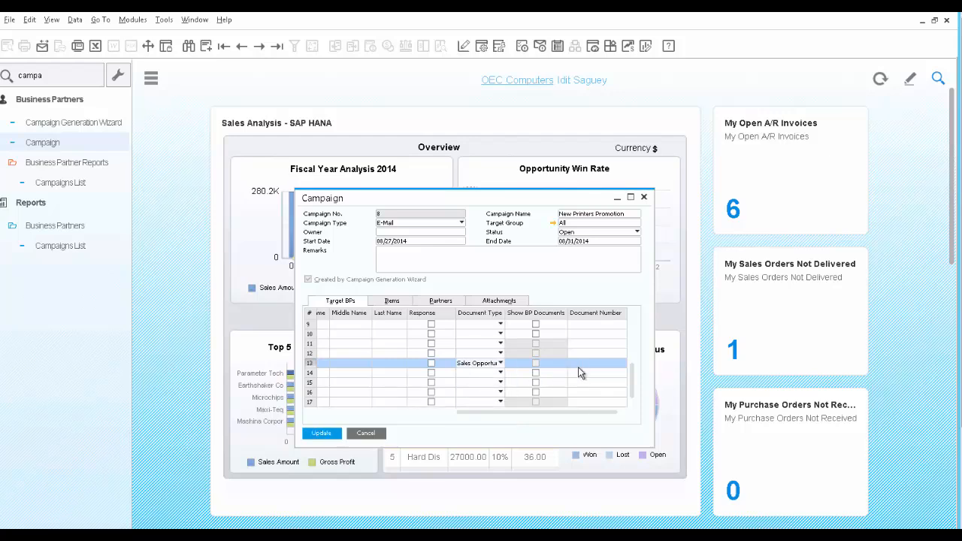
{"action": "left_click", "coordinate": [580, 369]}
{"action": "left_click", "coordinate": [621, 365]}
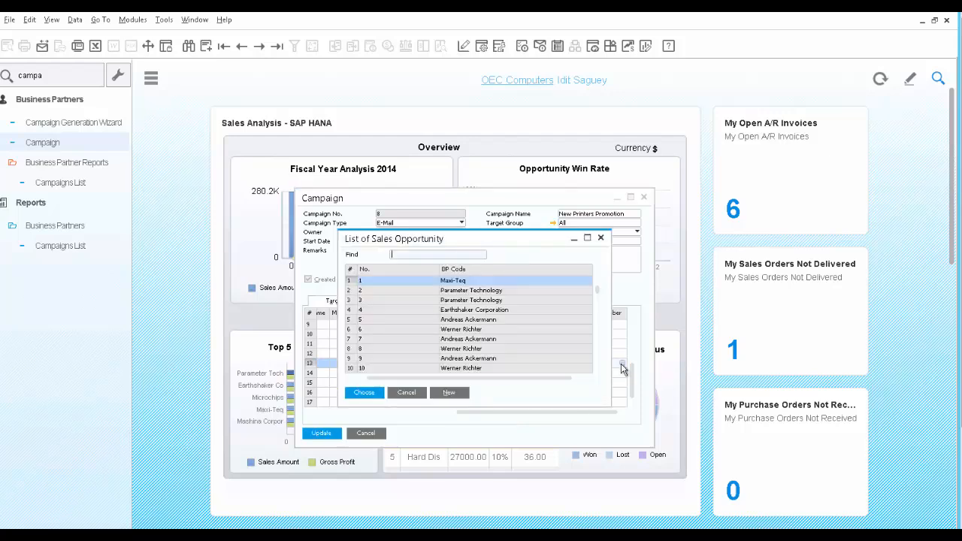
{"action": "left_click", "coordinate": [450, 392]}
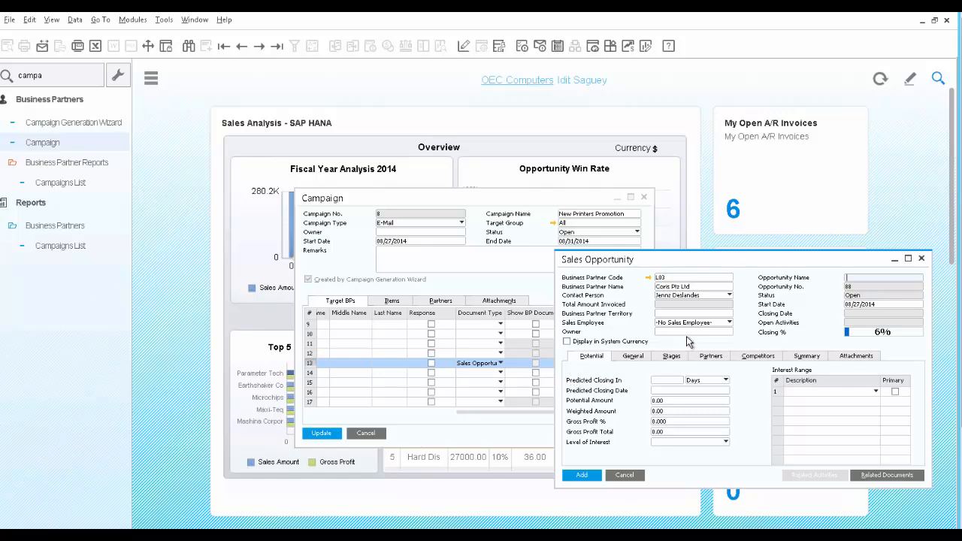
- Review the contact person details in the Coris Ptz Ltd business partner master data, and return to the sales opportunity
{"action": "left_click", "coordinate": [649, 278]}
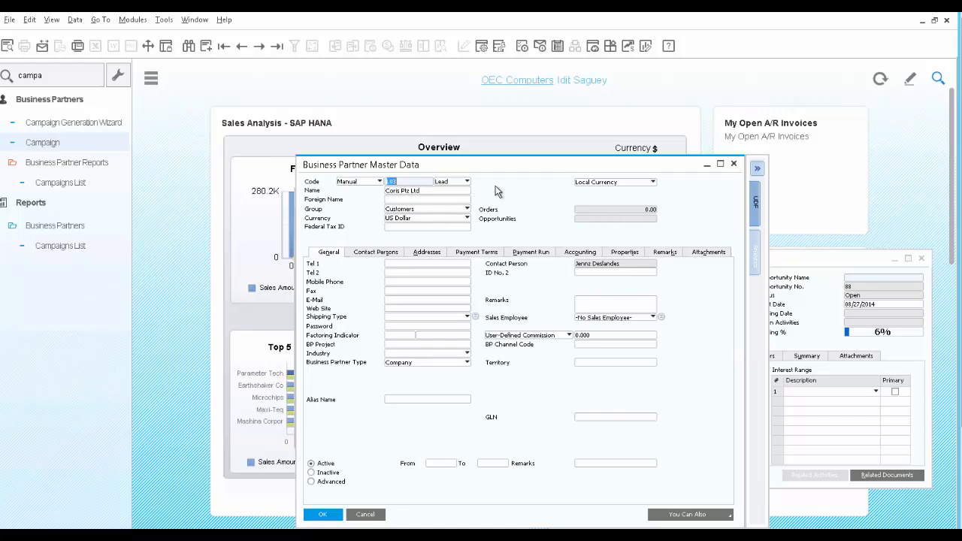
{"action": "left_click", "coordinate": [388, 253]}
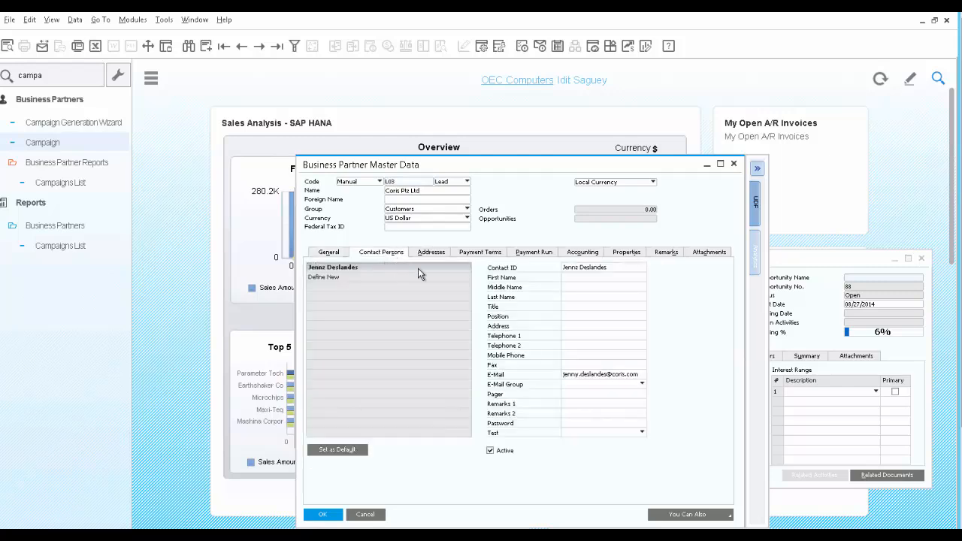
{"action": "left_click", "coordinate": [324, 515]}
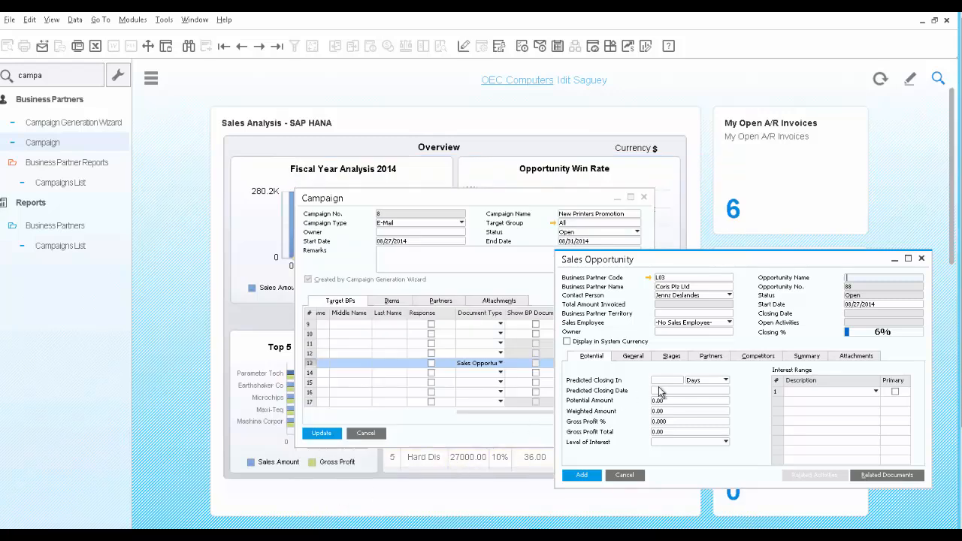
- Set the opportunity's predicted closing to 10 days, potential amount to 1000 and gross profit to 15 %
{"action": "left_click", "coordinate": [669, 381]}
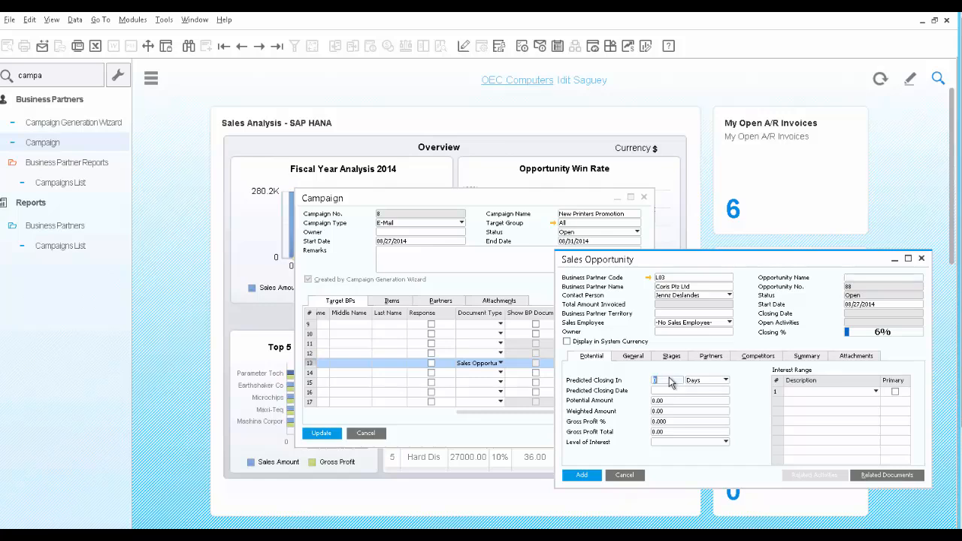
{"action": "type", "text": "10"}
{"action": "left_click", "coordinate": [680, 405]}
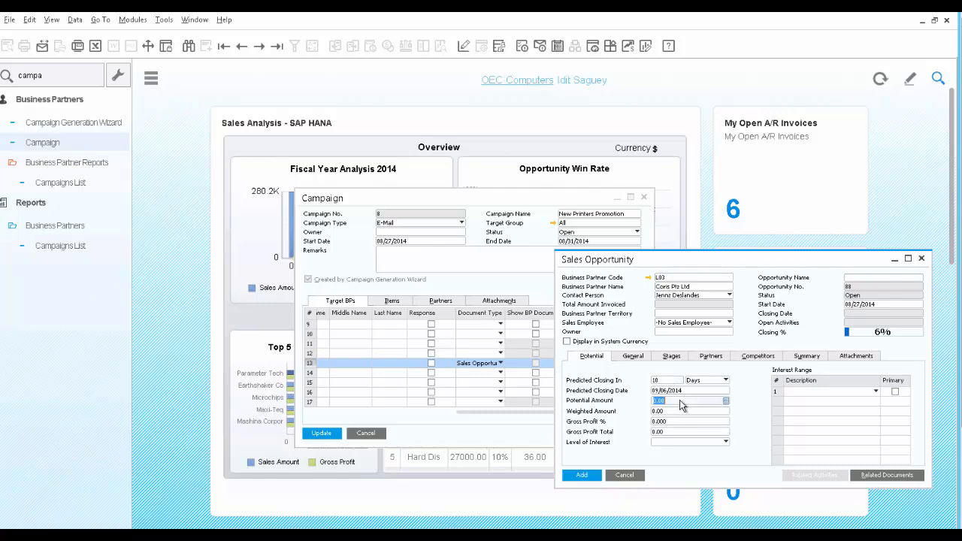
{"action": "type", "text": "1000"}
{"action": "left_click", "coordinate": [680, 421]}
{"action": "type", "text": "15"}
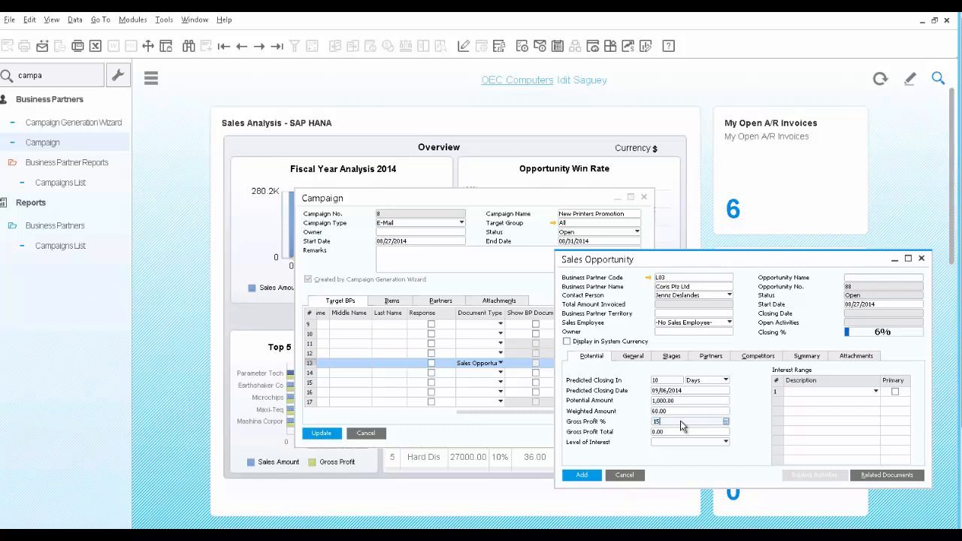
{"action": "key", "text": "Tab"}
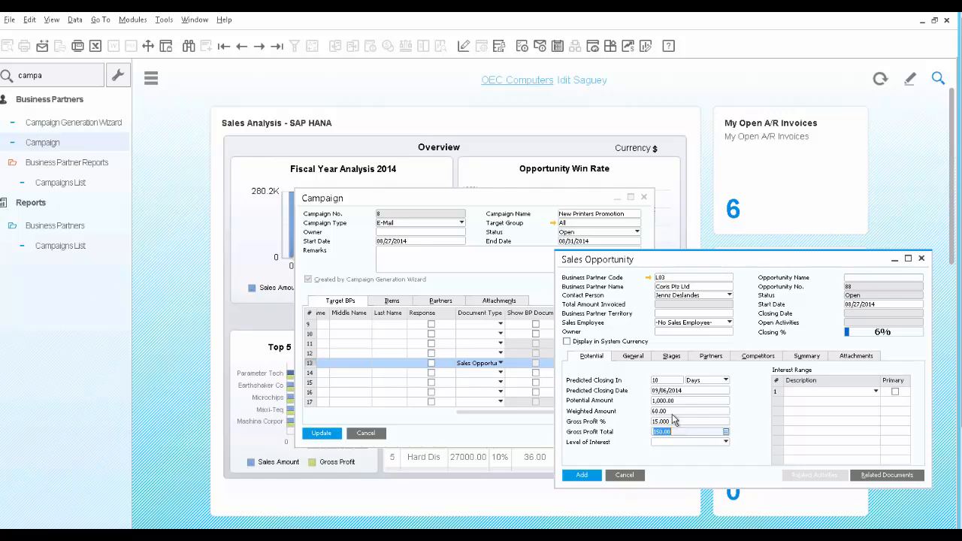
- Assign the first named sales employee to the opportunity's Lead stage and add the opportunity
{"action": "left_click", "coordinate": [679, 358]}
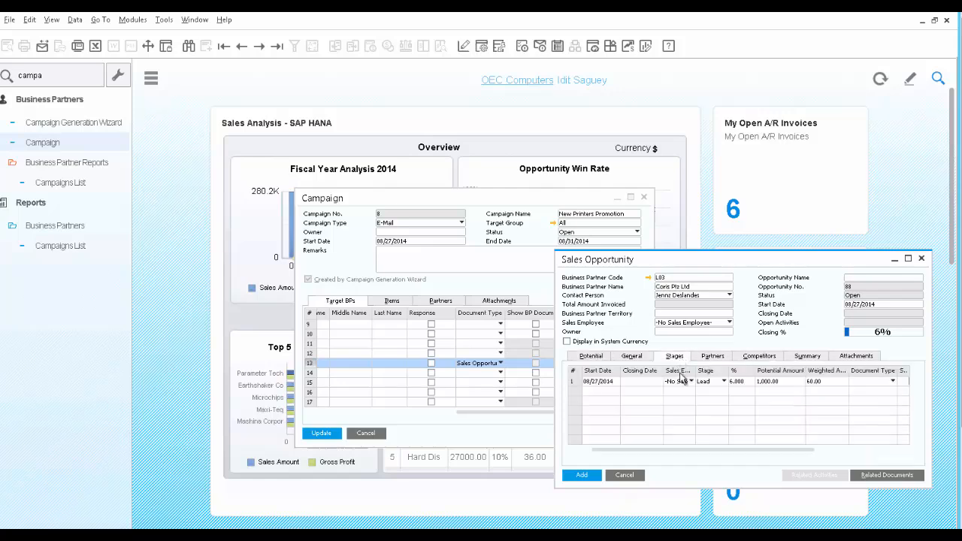
{"action": "left_click", "coordinate": [683, 383]}
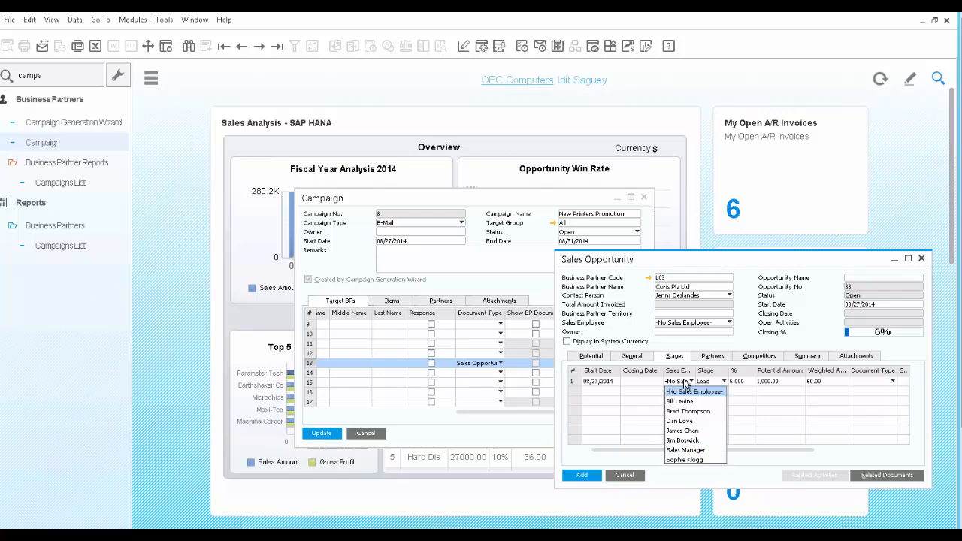
{"action": "left_click", "coordinate": [683, 400]}
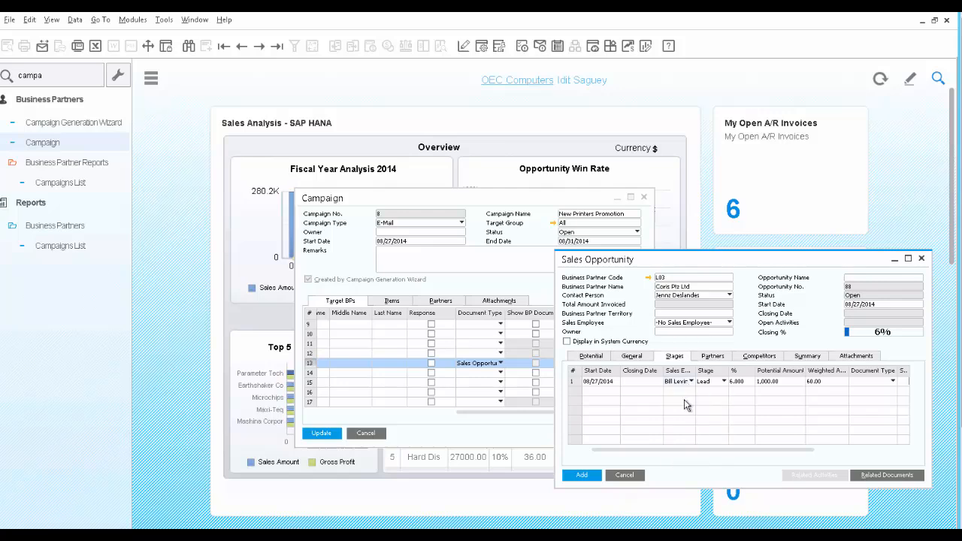
{"action": "left_click", "coordinate": [580, 475]}
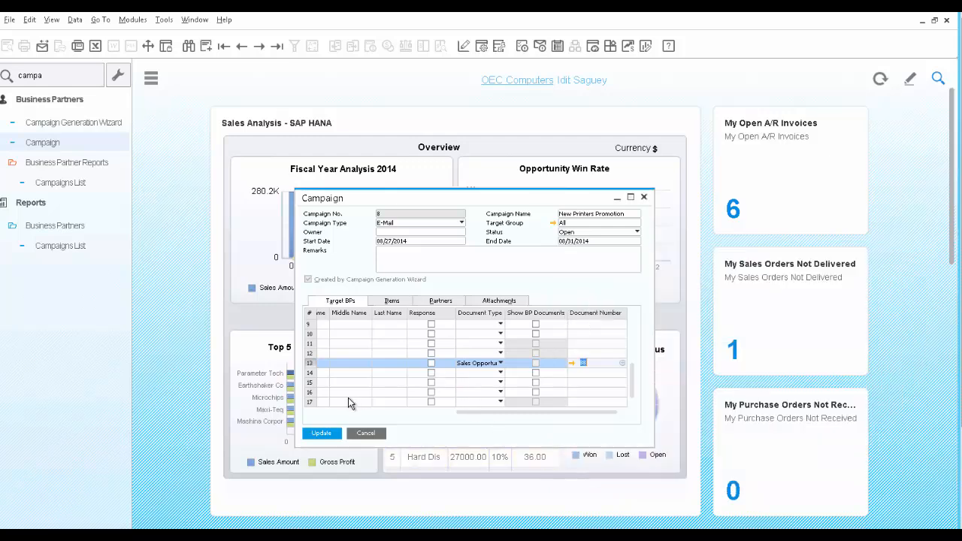
- Save the campaign with its linked opportunity and run the Campaigns List report with the default selection criteria
{"action": "left_click", "coordinate": [321, 434]}
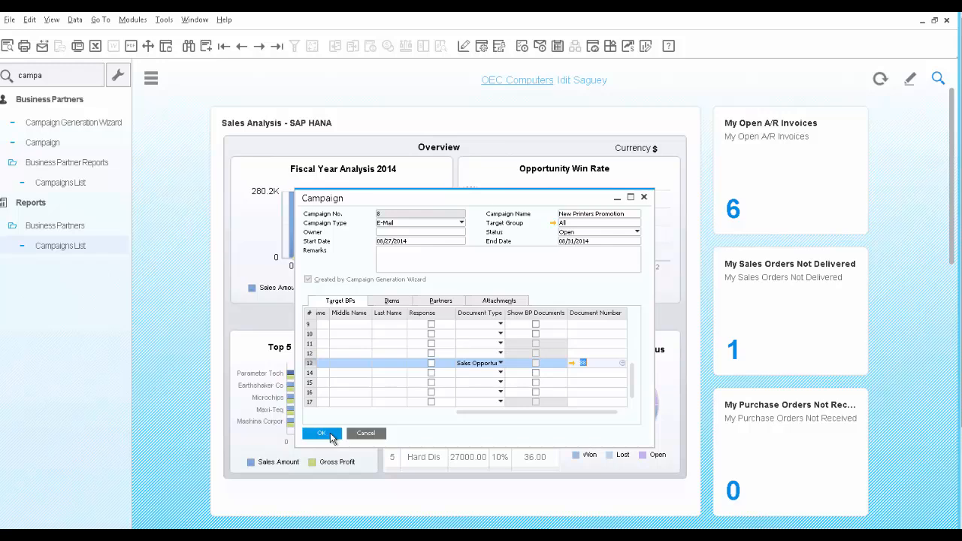
{"action": "left_click", "coordinate": [77, 250]}
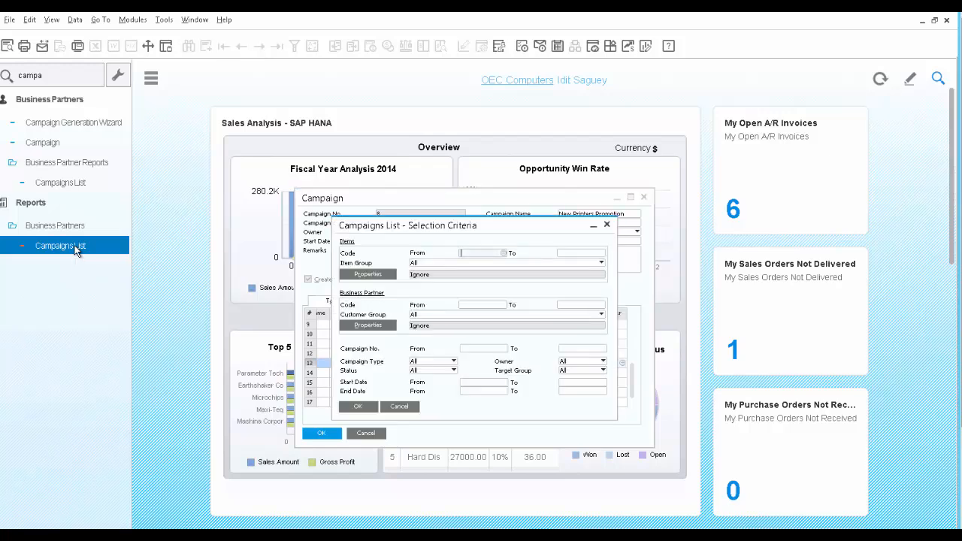
{"action": "left_click", "coordinate": [364, 409]}
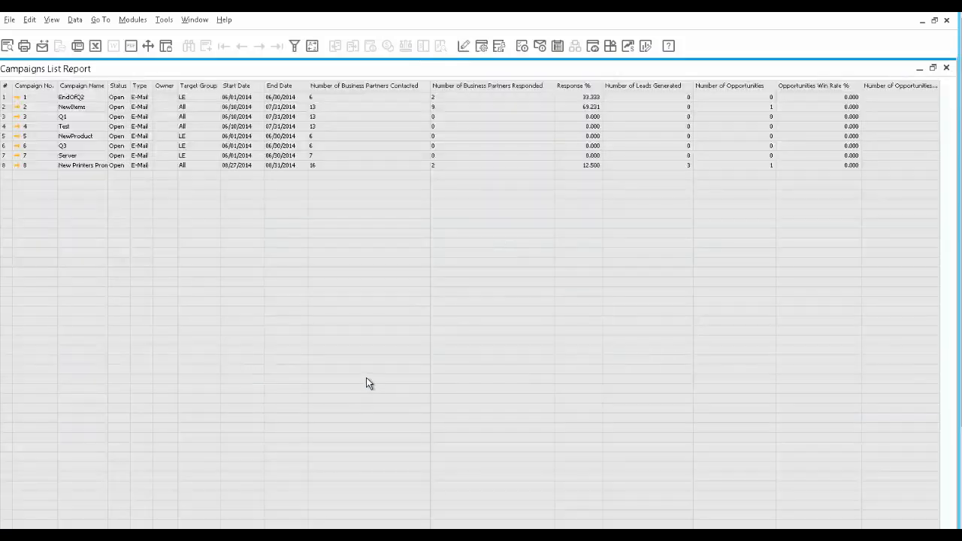